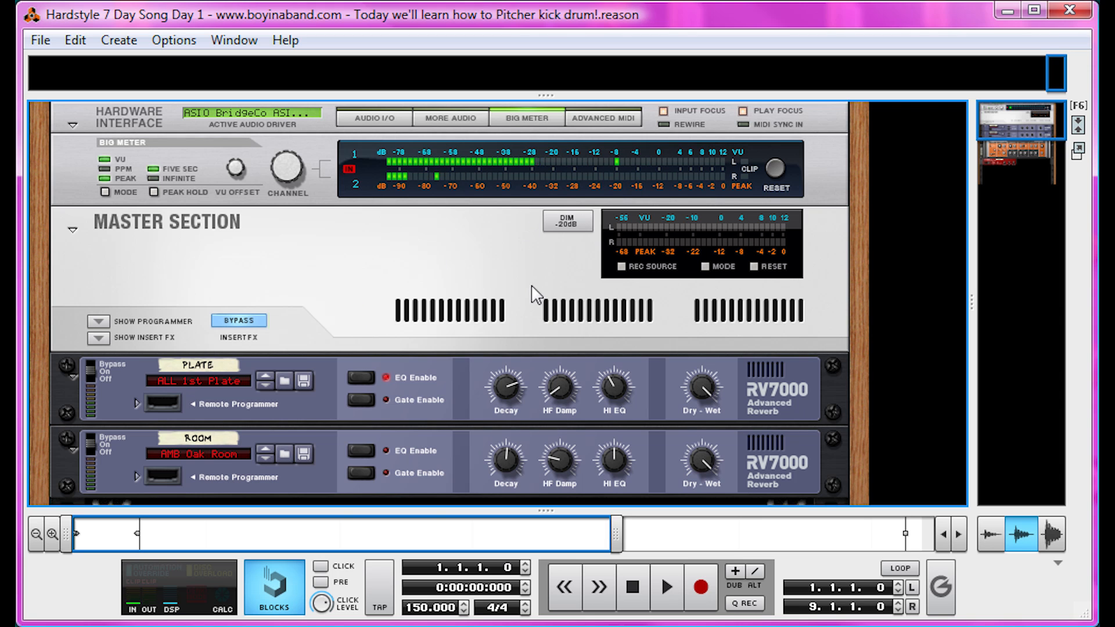
Set the song tempo to 150 BPM.
scroll(521, 283, "down", 6)
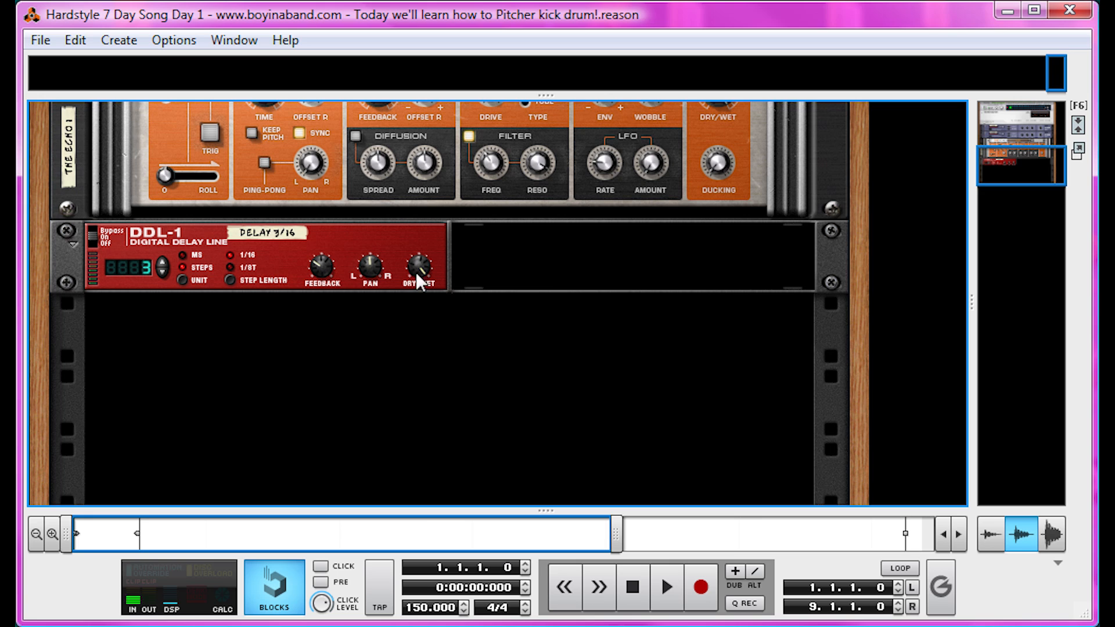
double_click(422, 605)
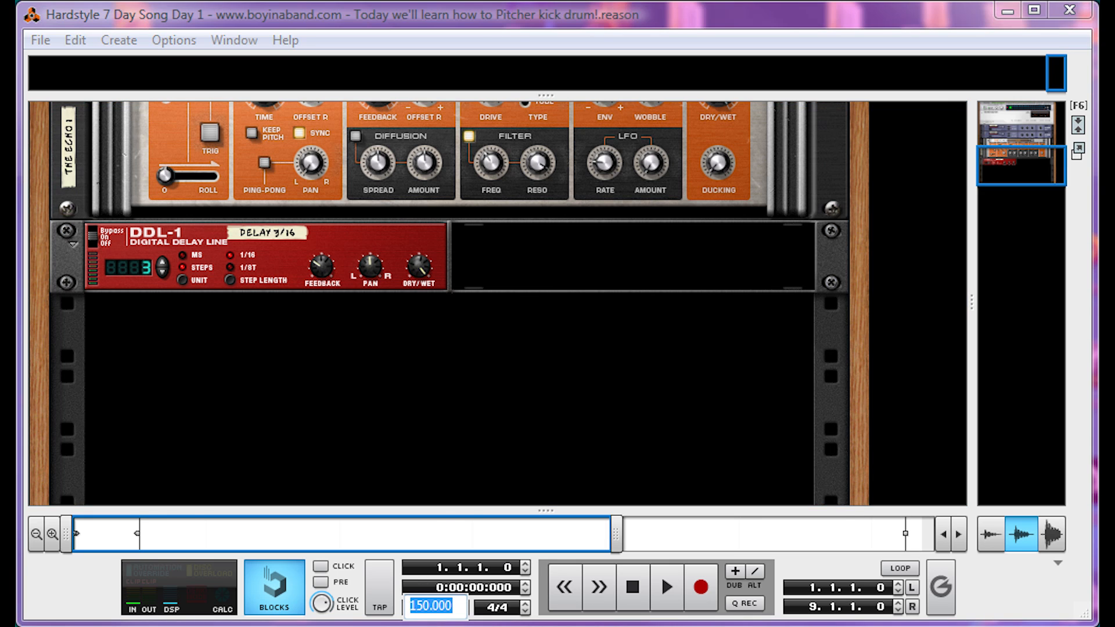
type("150")
key("Return")
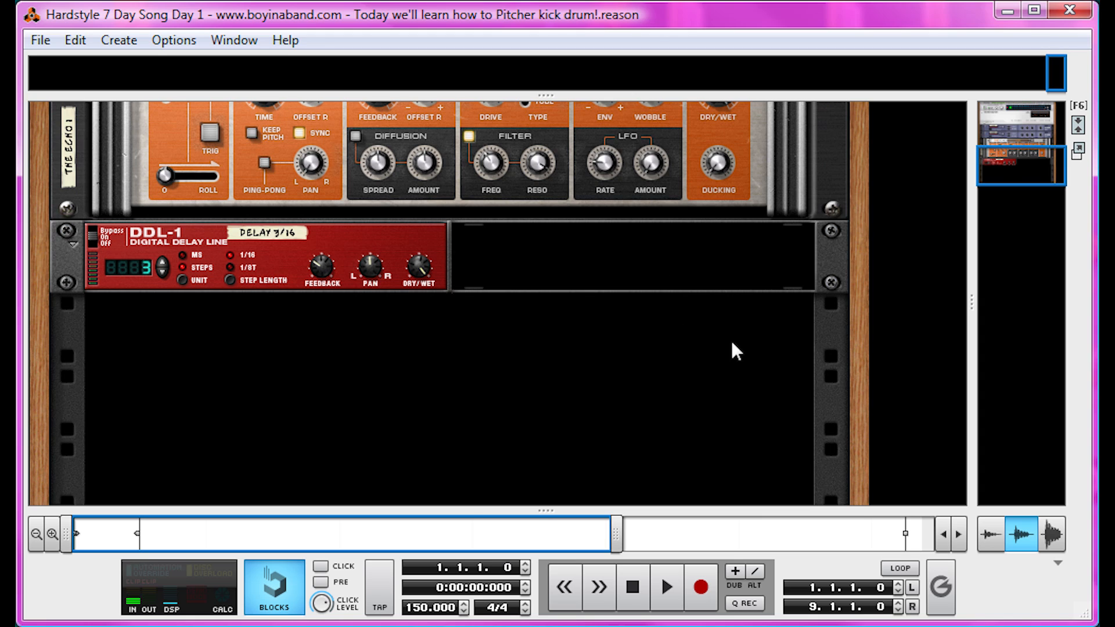
Add a Combinator to the rack below the DDL-1 delay and name it Beat.
right_click(382, 360)
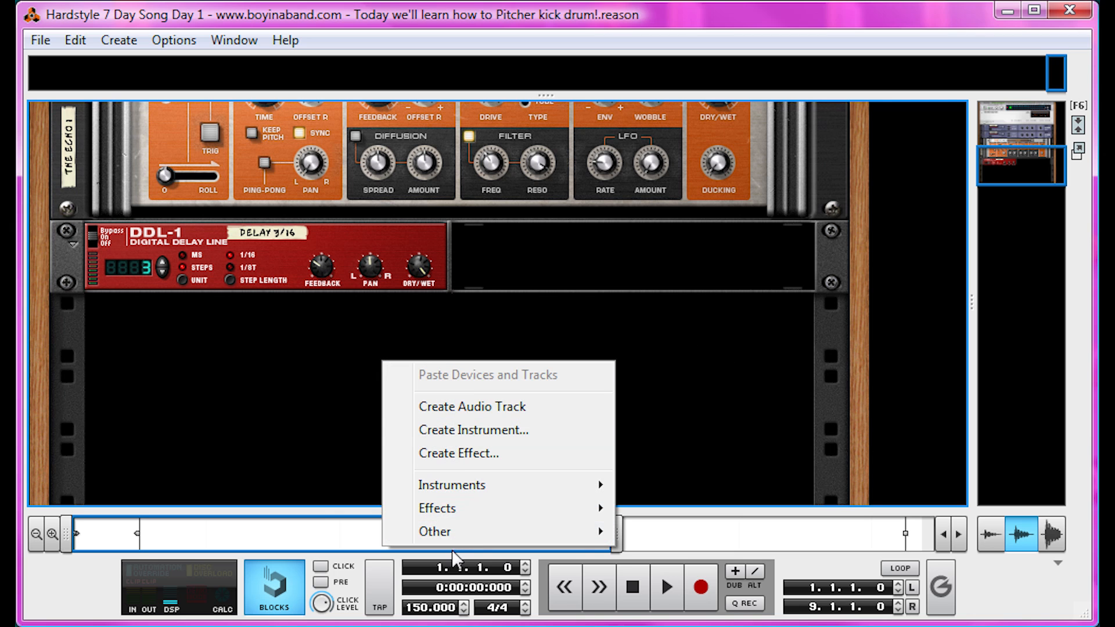
mouse_move(482, 534)
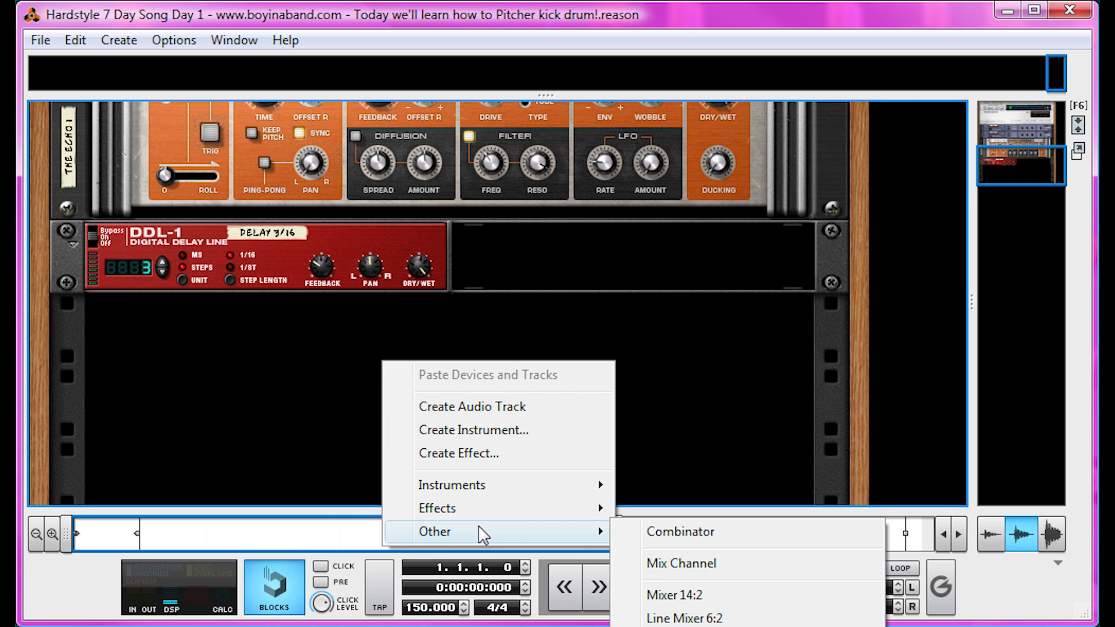
left_click(650, 531)
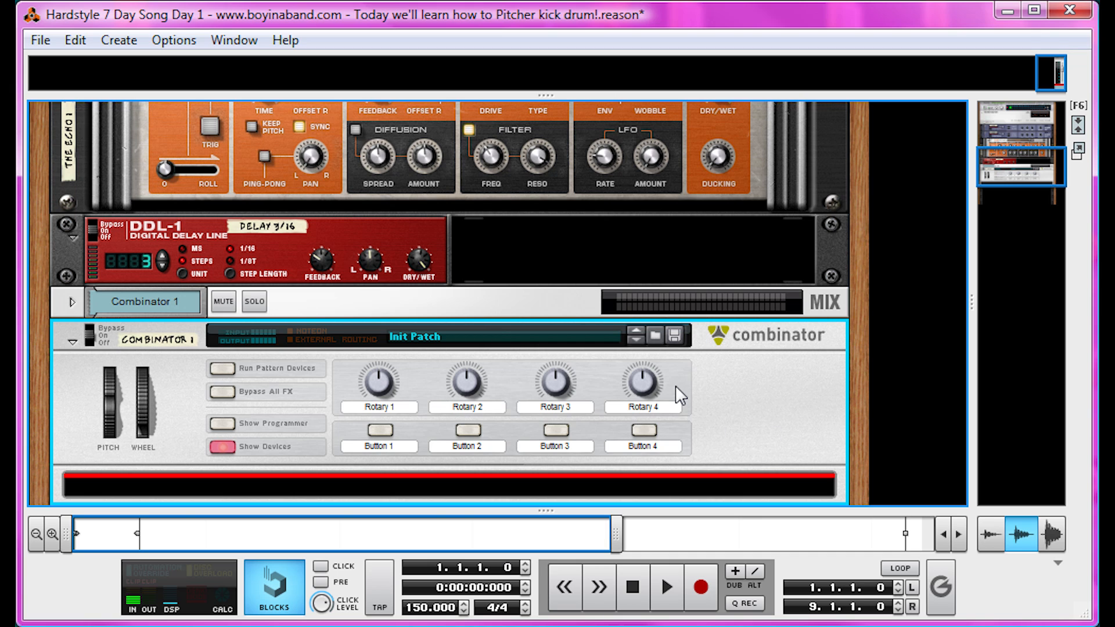
scroll(401, 336, "down", 4)
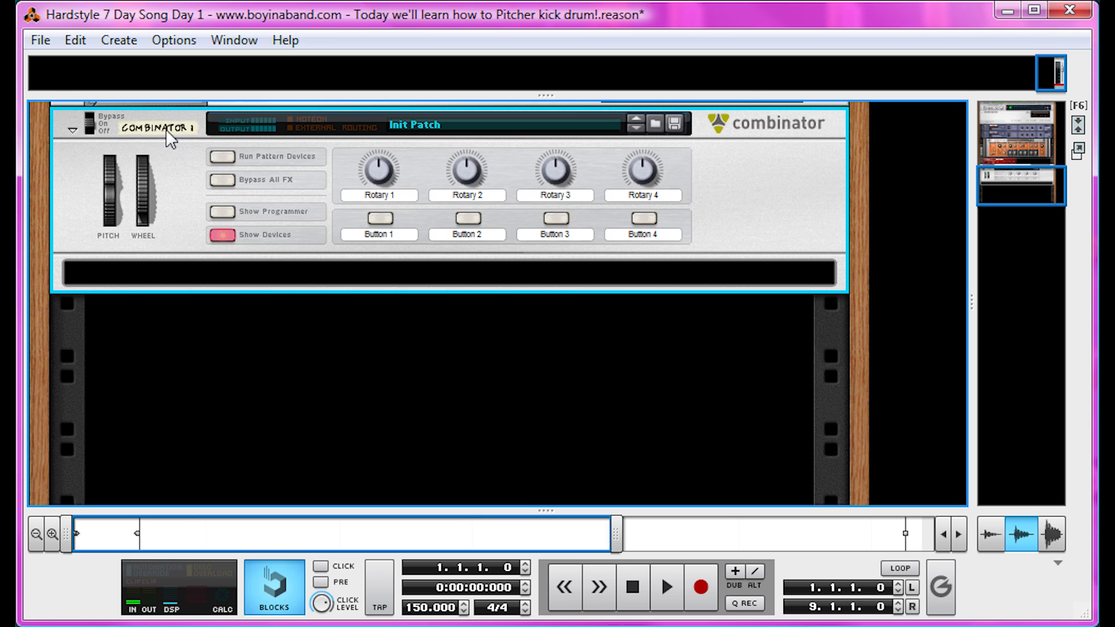
double_click(166, 129)
type("Beat")
key("Return")
Add a Line Mixer 6:2 inside the Beat Combinator.
right_click(272, 275)
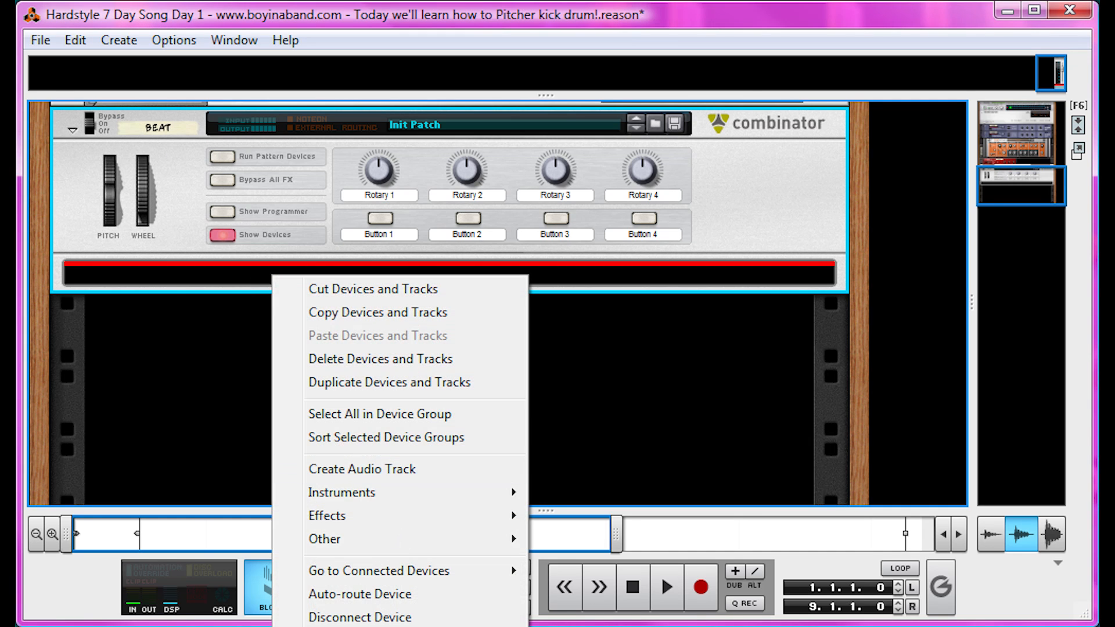
mouse_move(455, 543)
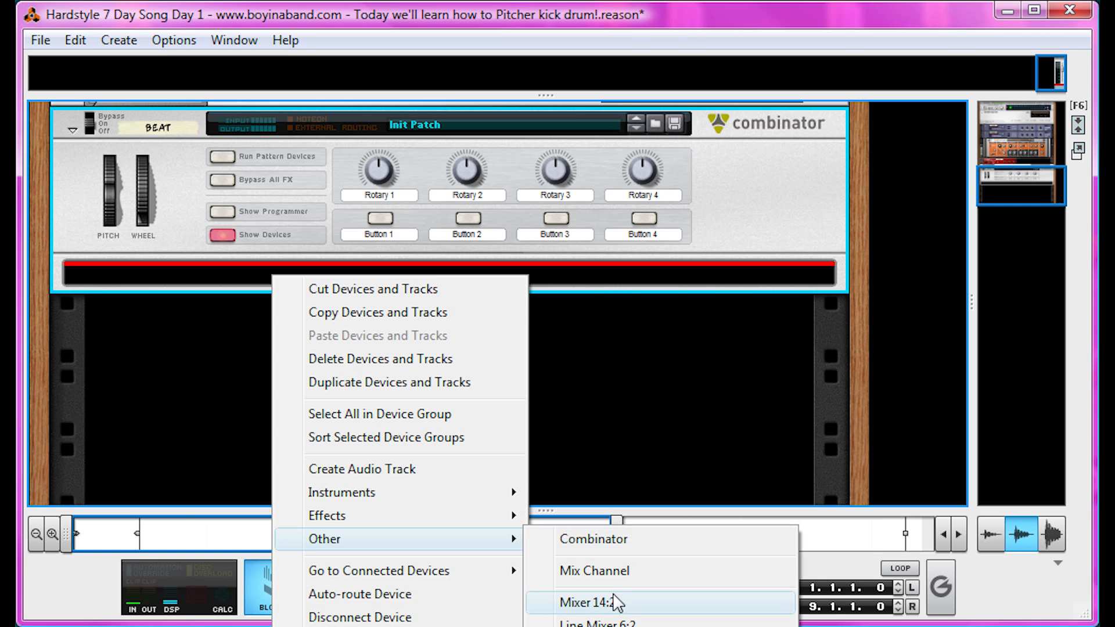
left_click(611, 623)
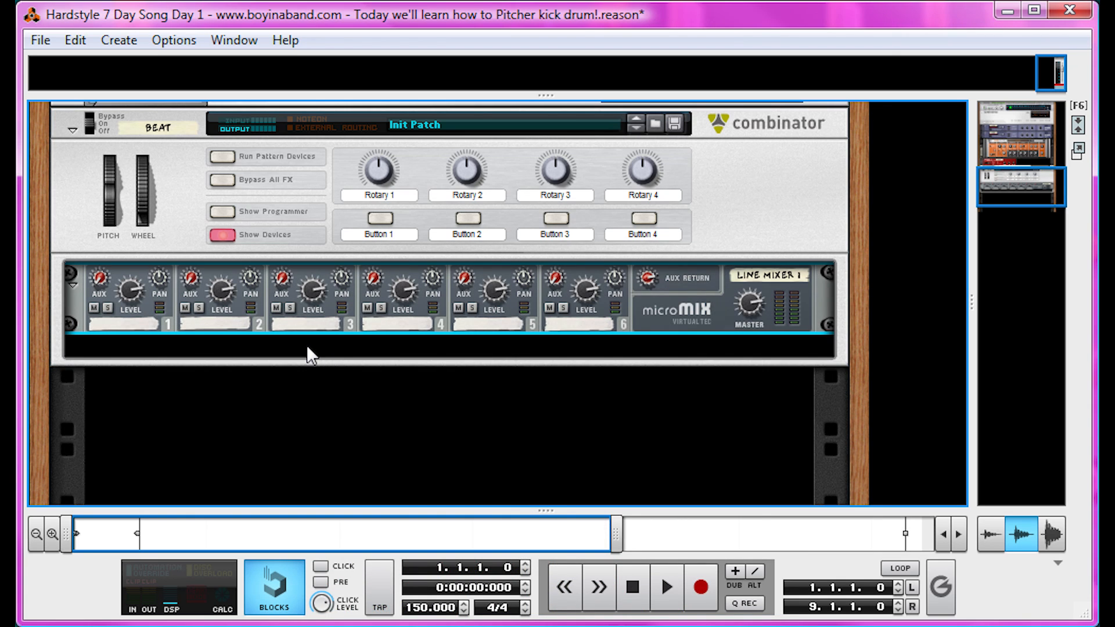
Add a Kong Drum Designer below the line mixer in the Combinator and initialize its patch.
right_click(306, 345)
mouse_move(471, 589)
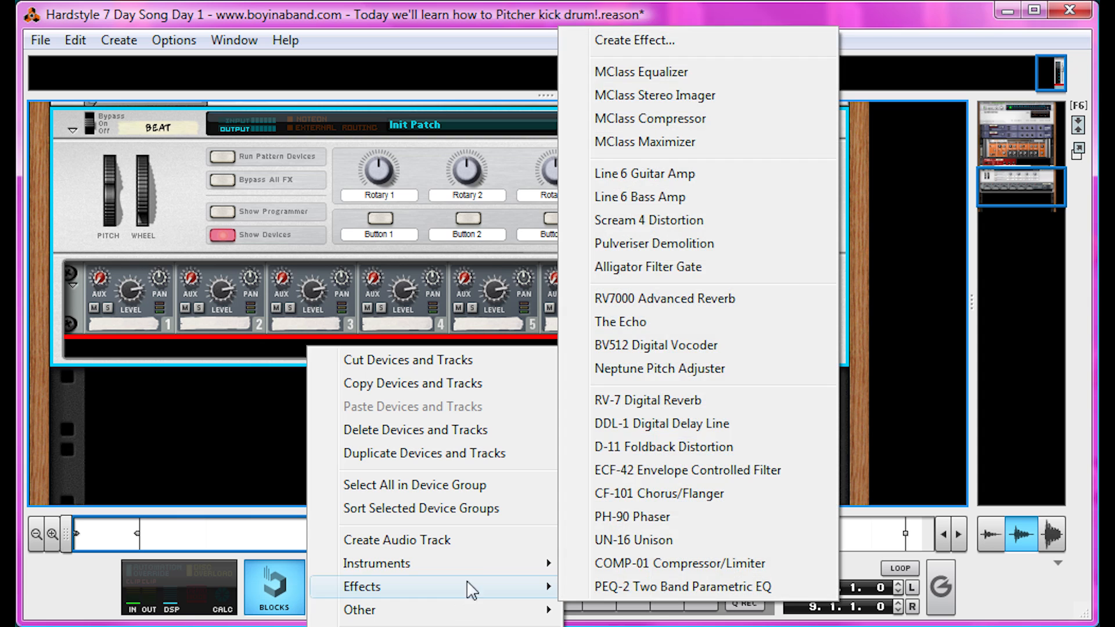
mouse_move(476, 563)
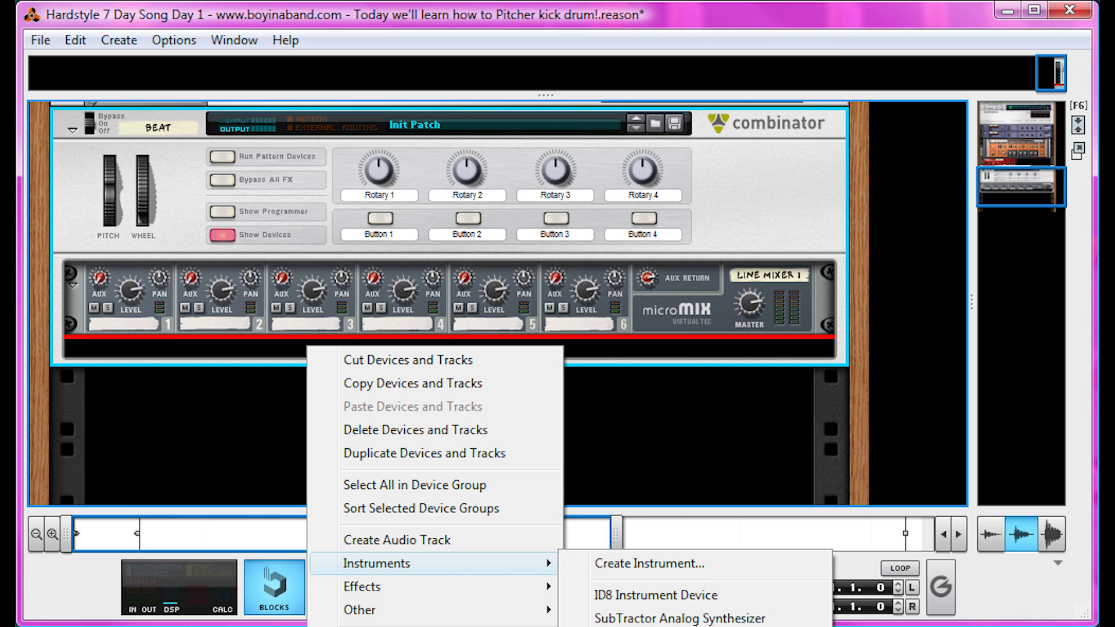
left_click(644, 626)
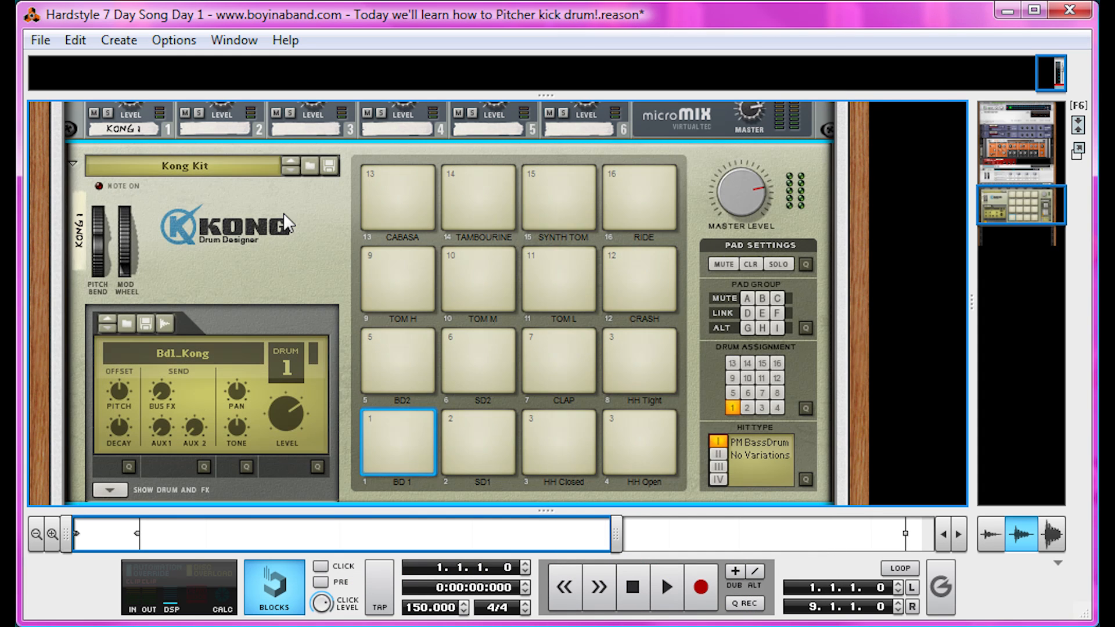
right_click(283, 212)
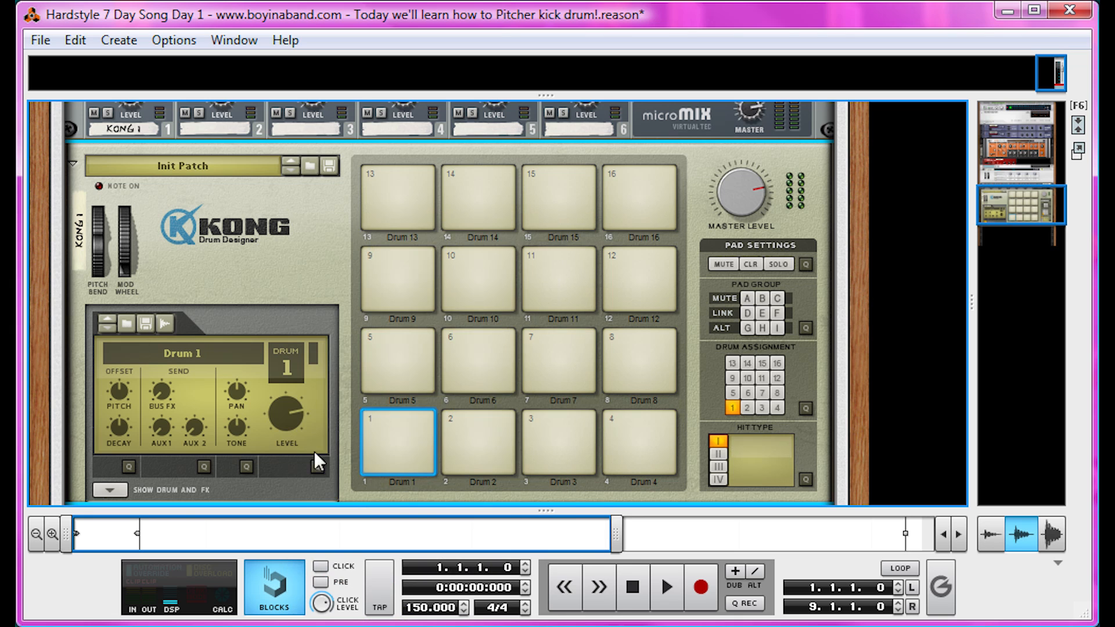
Show Kong's drum and FX section and load an NN-Nano Sampler as the module for drum 1.
scroll(277, 284, "down", 2)
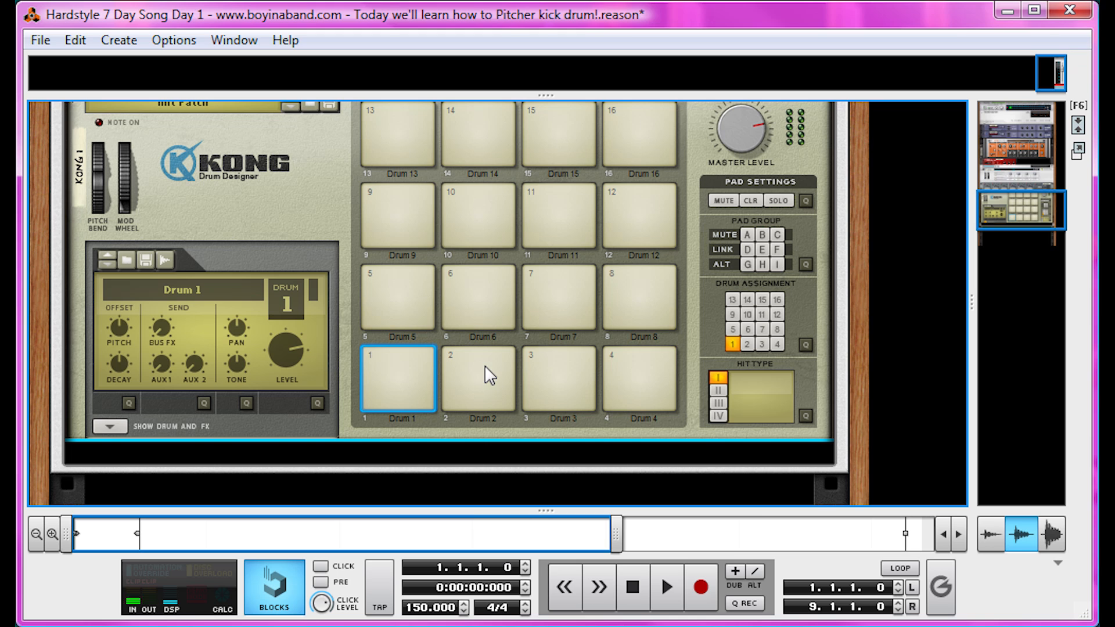
left_click(120, 425)
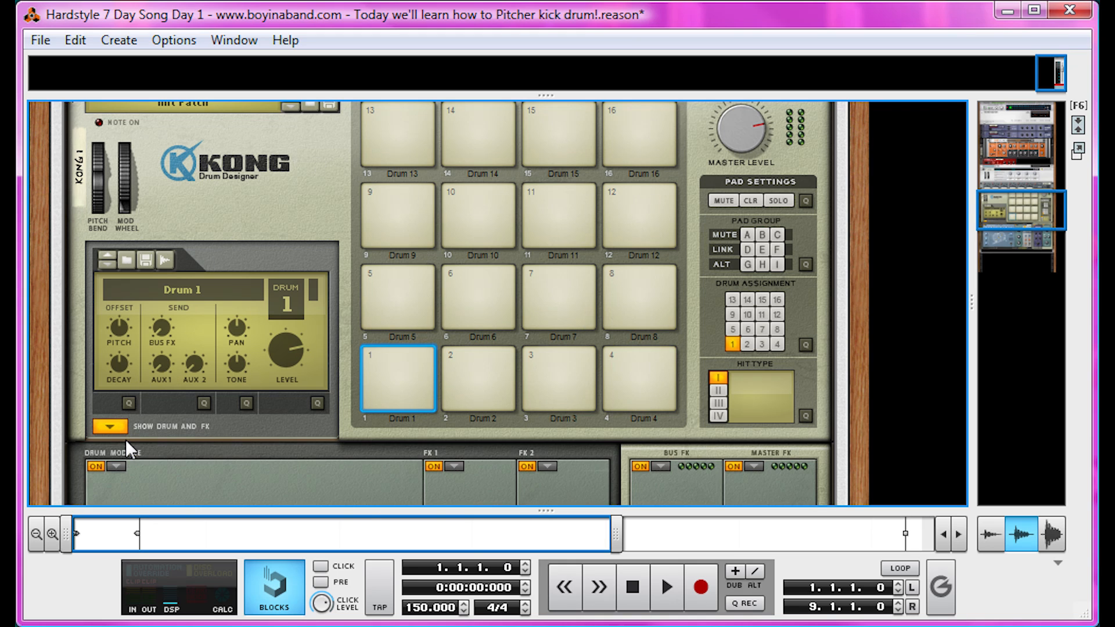
scroll(185, 412, "down", 3)
left_click(116, 275)
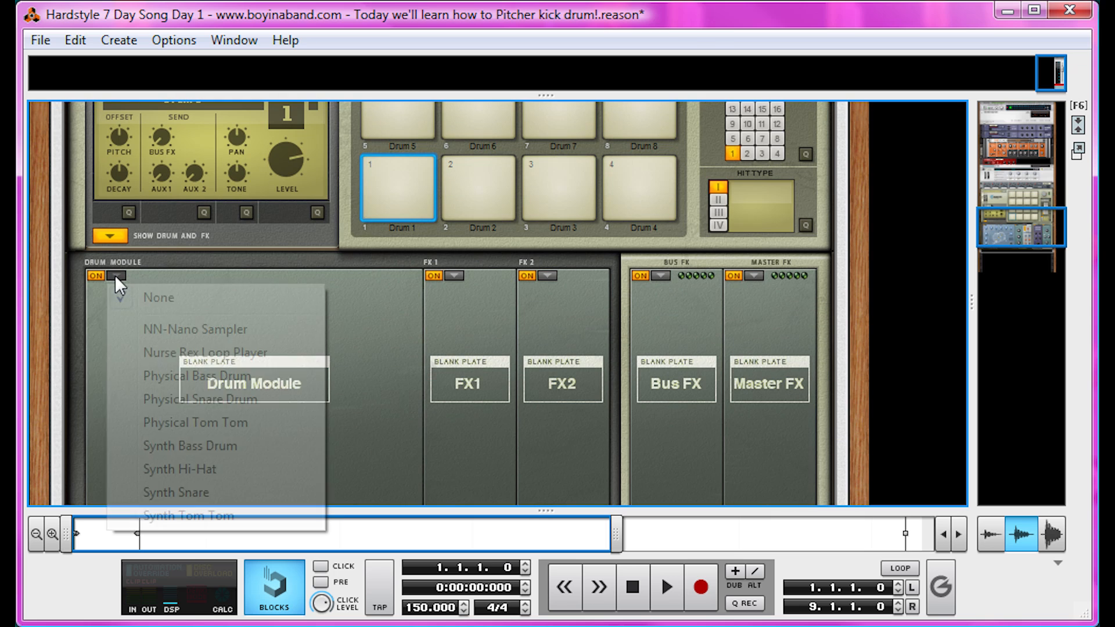
left_click(159, 333)
scroll(440, 395, "down", 2)
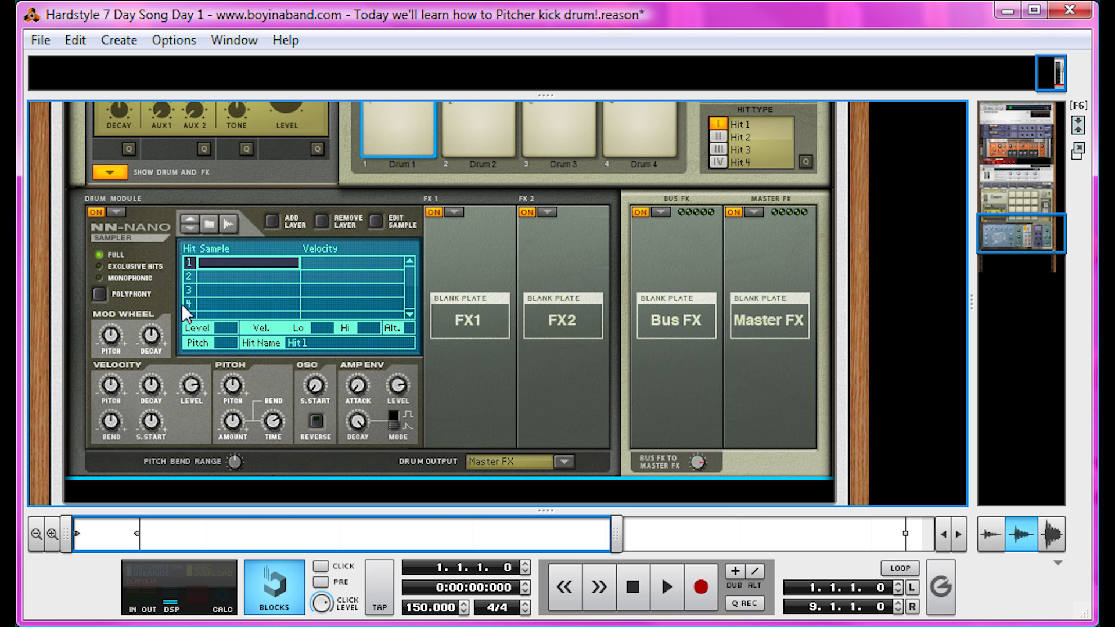
Load the sample Biab_HS_Kick.wav into hit 1 of the NN-Nano sampler.
double_click(238, 263)
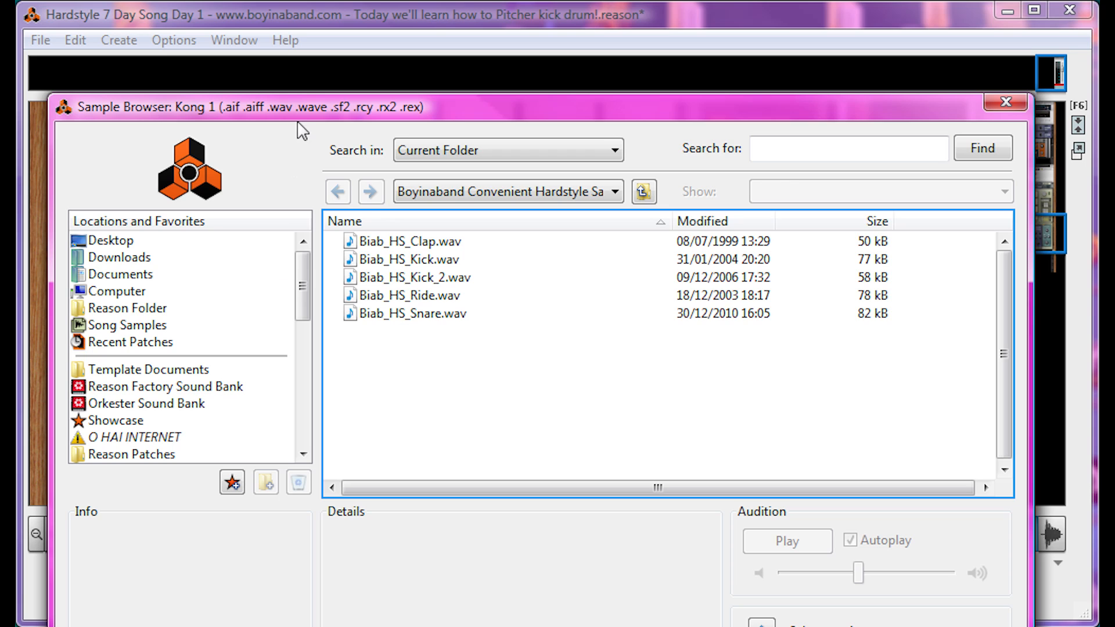
left_click(416, 265)
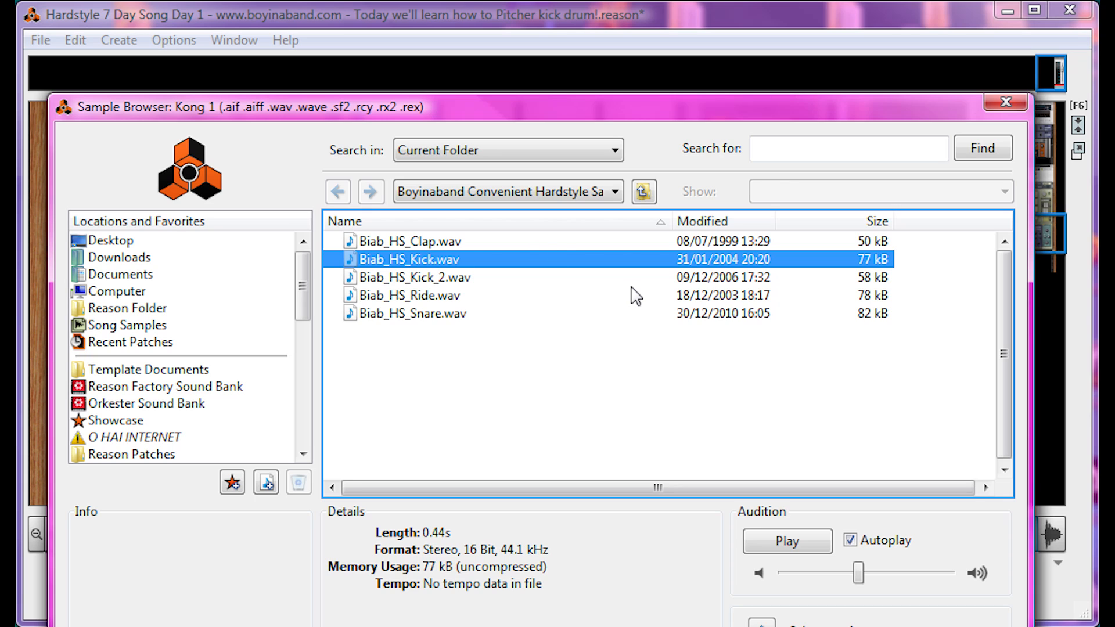
double_click(434, 261)
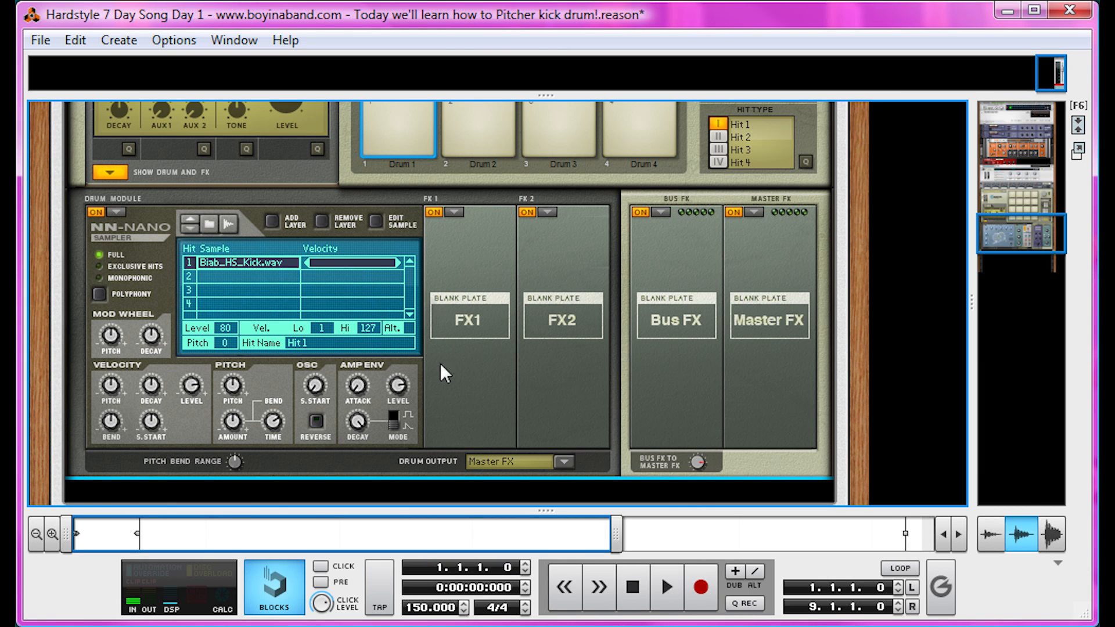
In the sequencer, create a one-bar clip at bar 1 of Block 1 on the Beat track and open it for note editing.
key("F7")
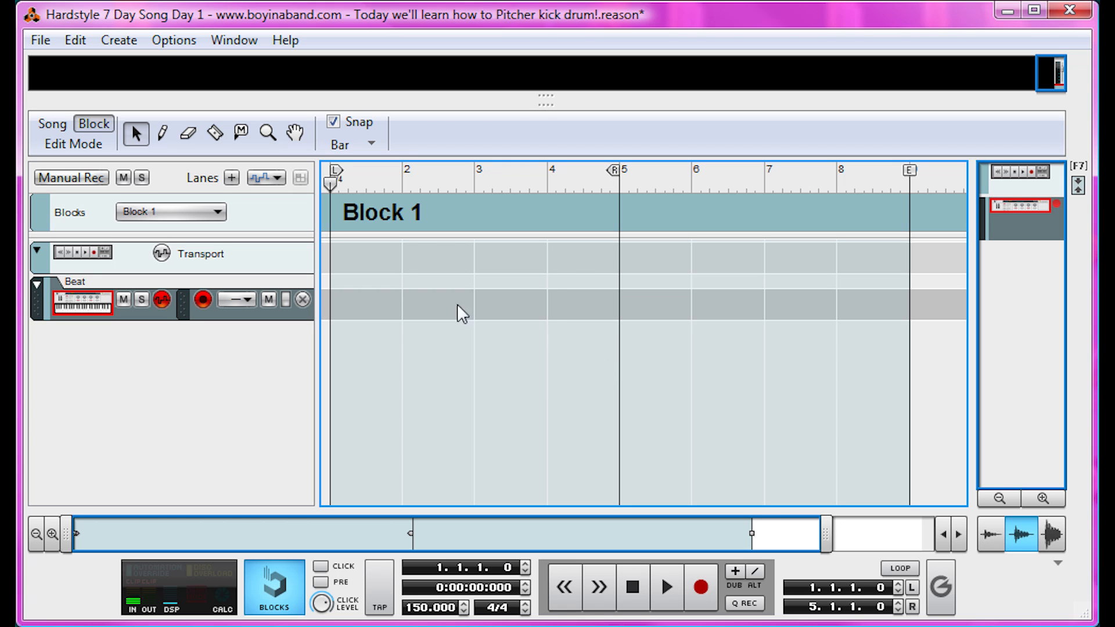
key("w")
left_click(366, 295)
key("q")
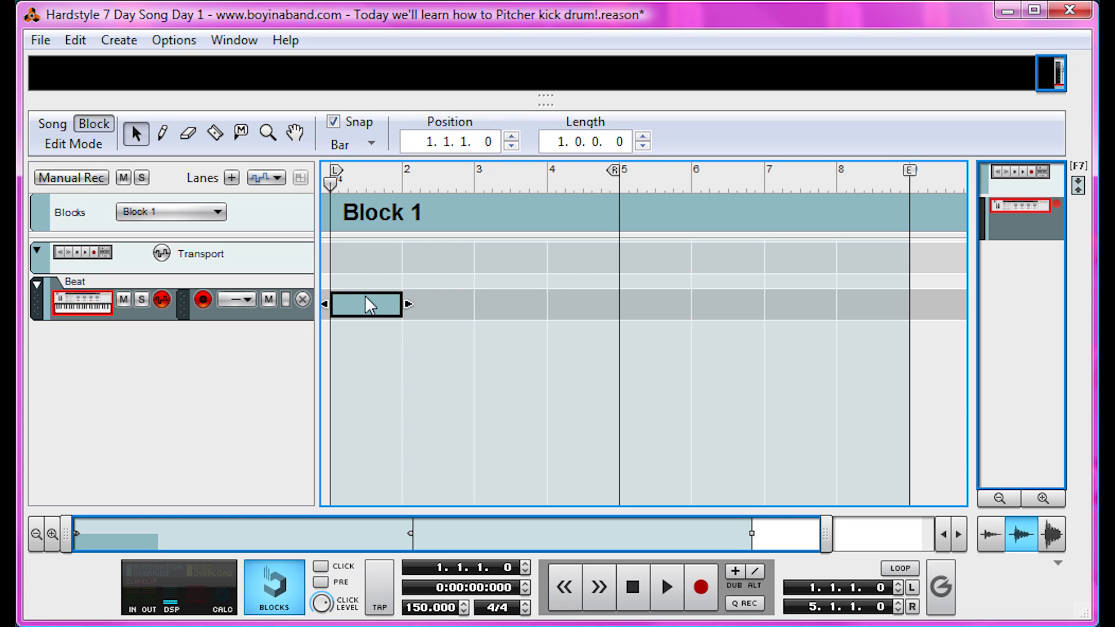
double_click(393, 301)
Draw four 1/16-long C1 kick notes, one on each beat of bar 1, and play them back.
key("w")
left_click_drag(826, 533, 187, 547)
left_click(399, 323)
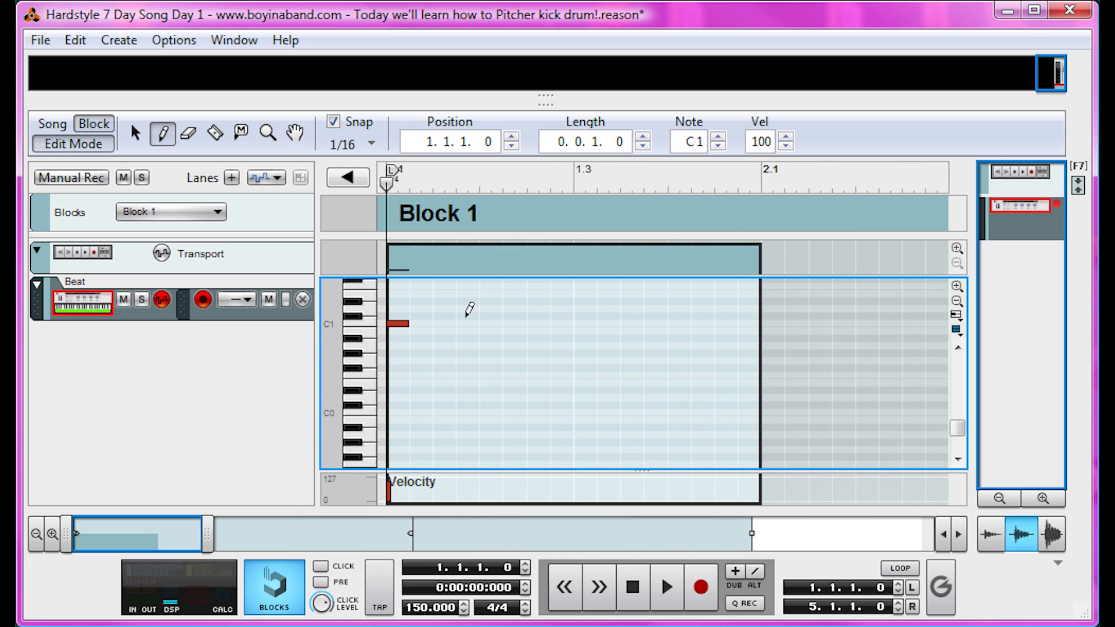
left_click(491, 324)
left_click(584, 324)
left_click(679, 324)
key("q")
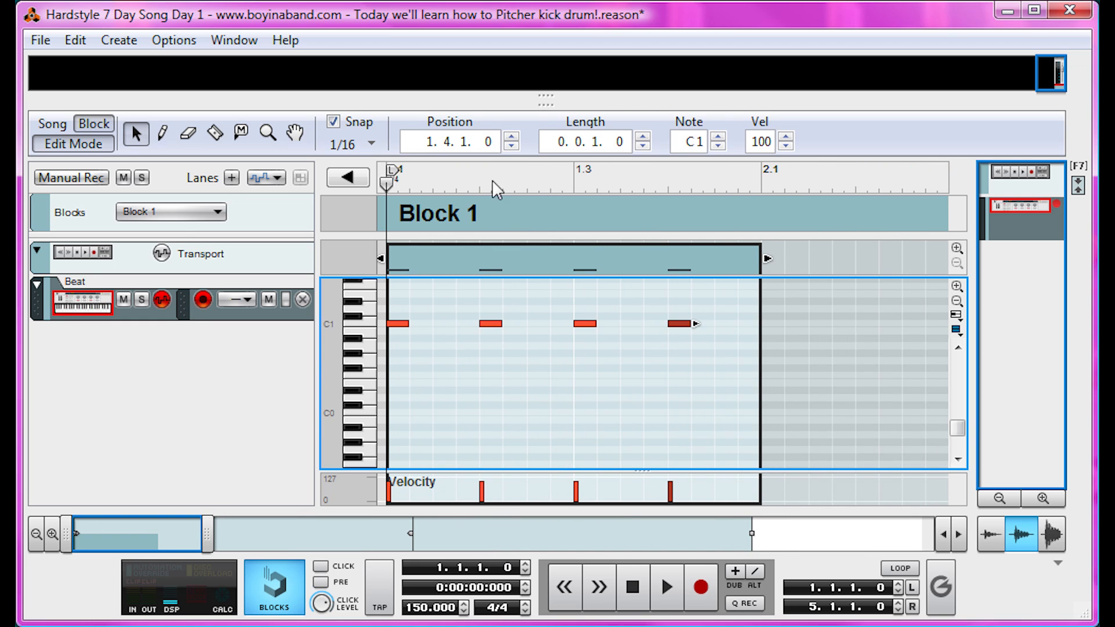
key("space")
key("space")
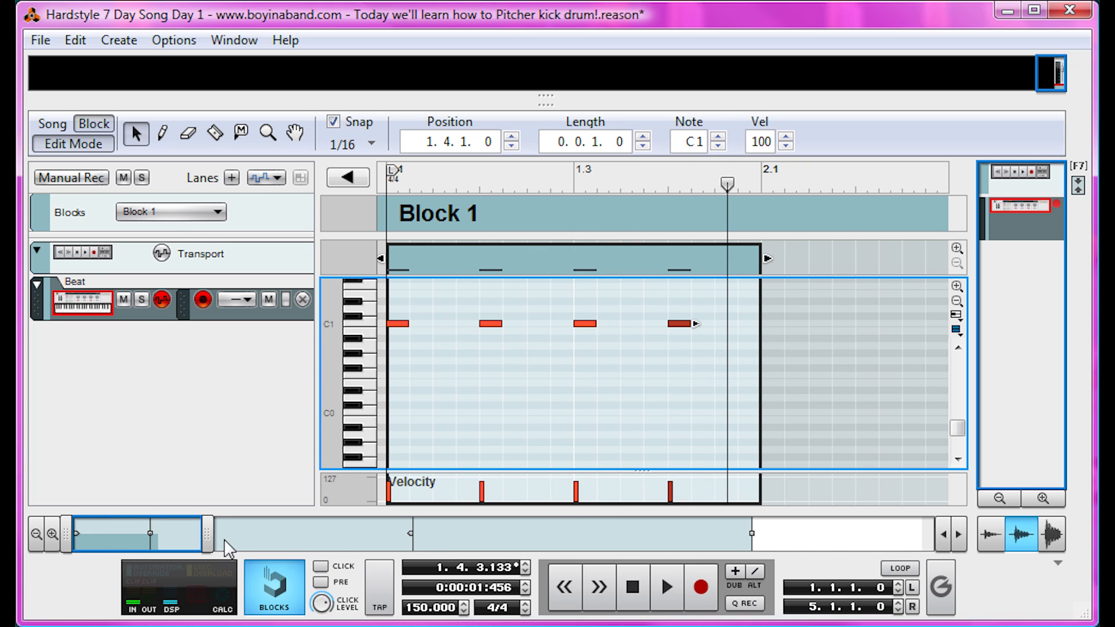
Extend the Beat clip to four bars and fill bars 2 to 4 with copies of the kick notes.
left_click_drag(210, 540, 863, 518)
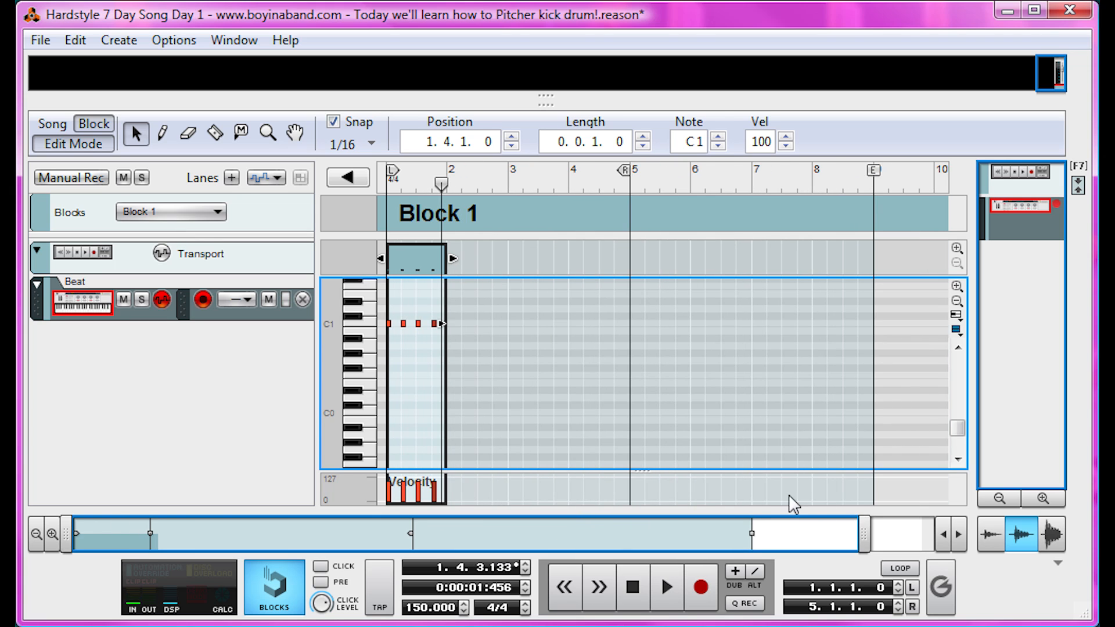
left_click_drag(453, 258, 629, 259)
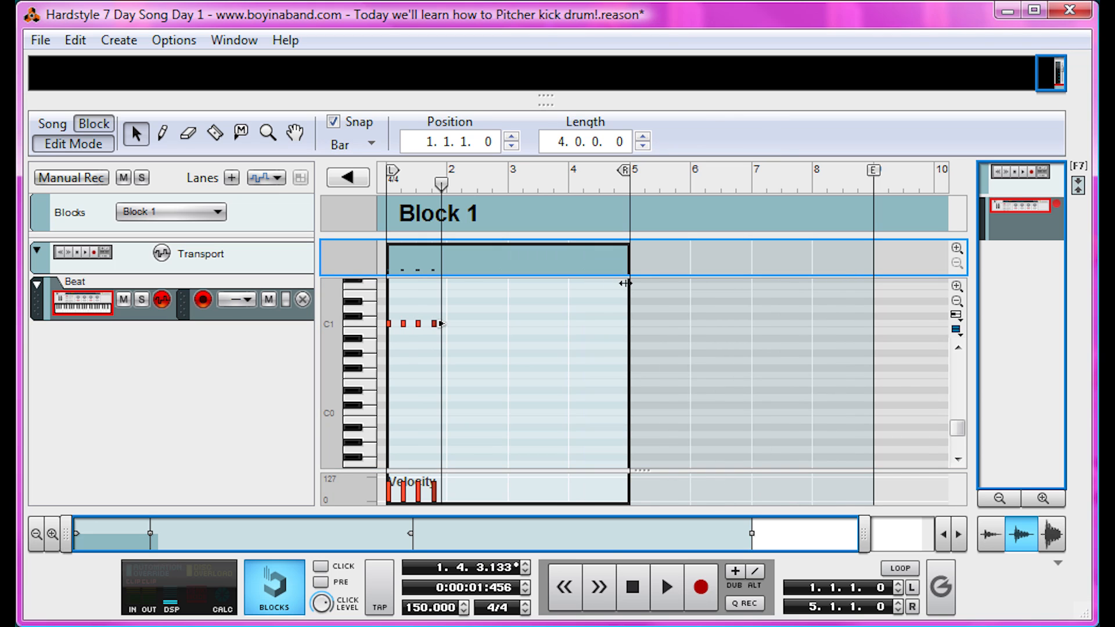
left_click_drag(487, 299, 386, 330)
left_click_drag(436, 182, 511, 178)
left_click(449, 176)
key("ctrl+v")
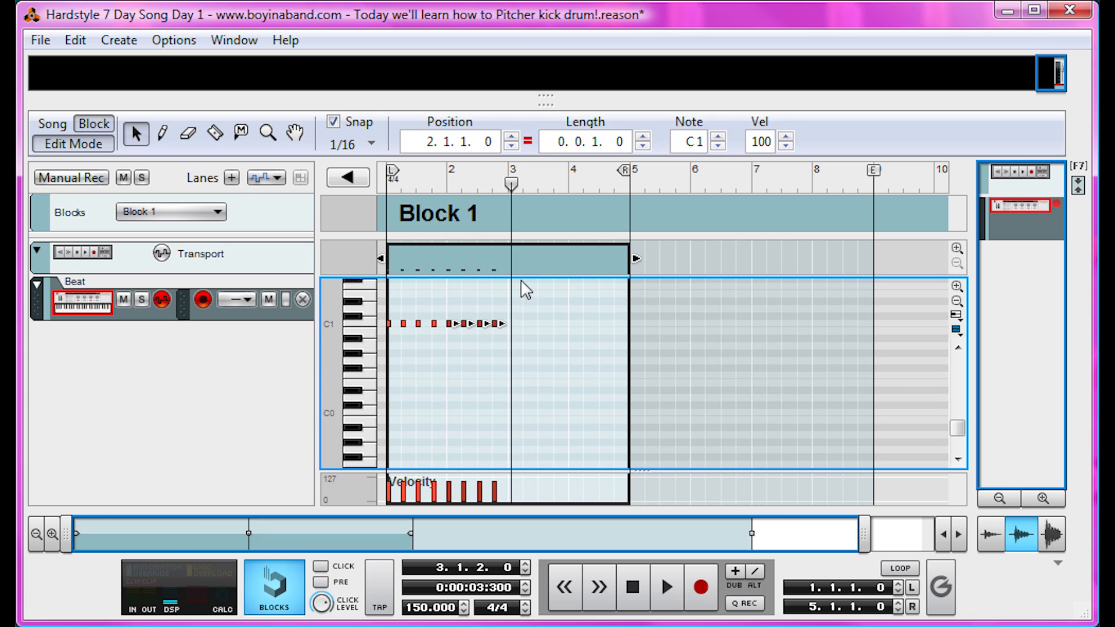
key("ctrl+a")
key("ctrl+c")
key("ctrl+v")
left_click(461, 356)
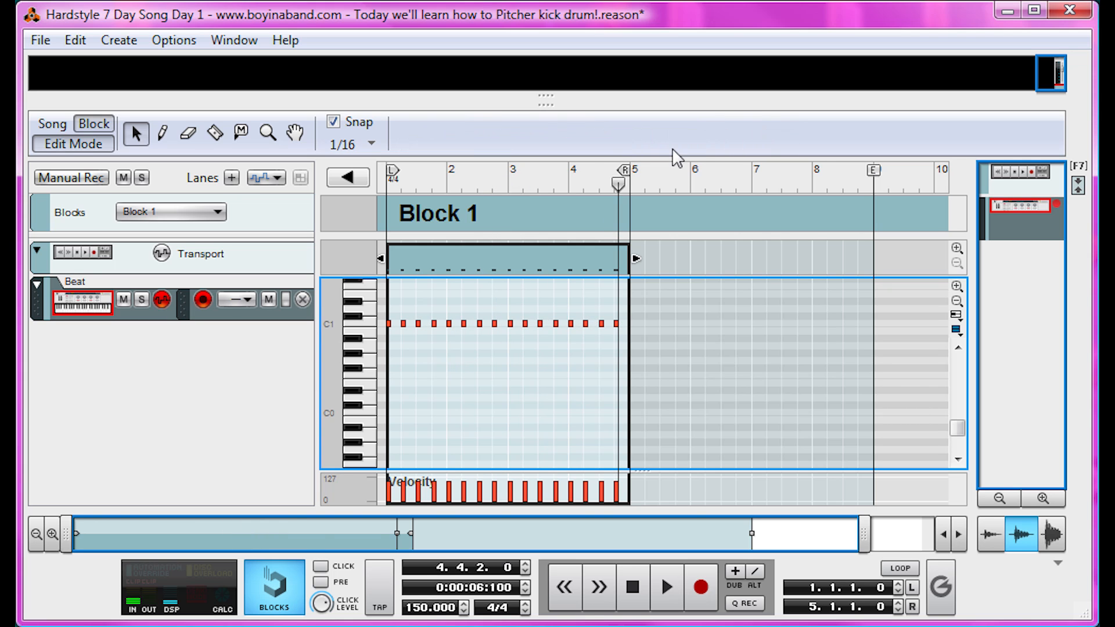
Set the snap to 1/8T and draw an extra C1 kick note at position 4.4.3.160, near the end of bar 4.
left_click(569, 183)
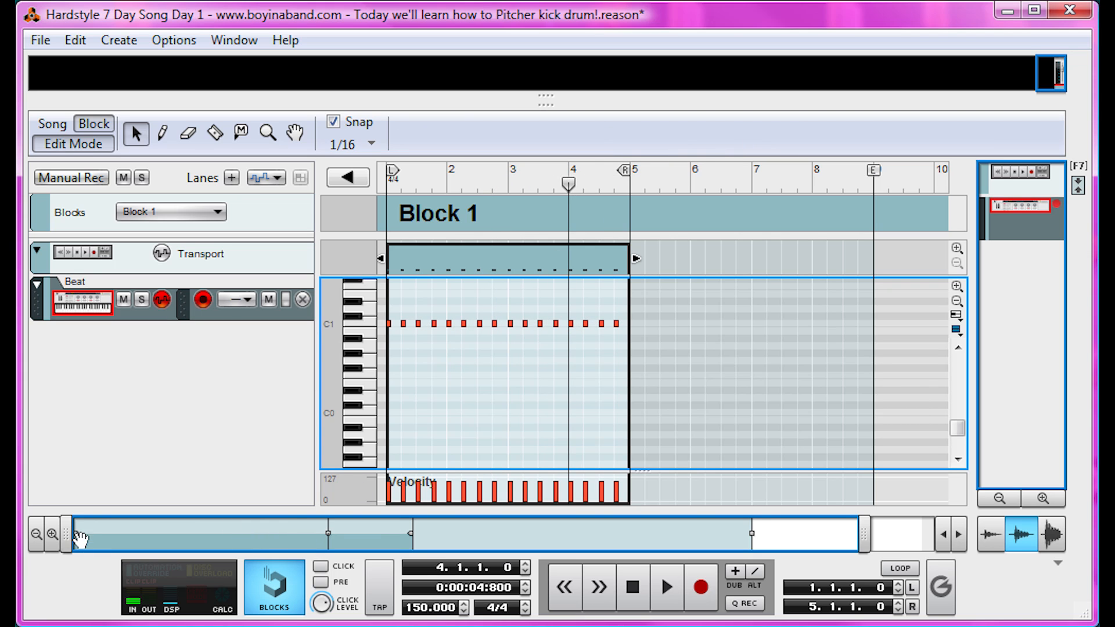
left_click_drag(68, 536, 342, 540)
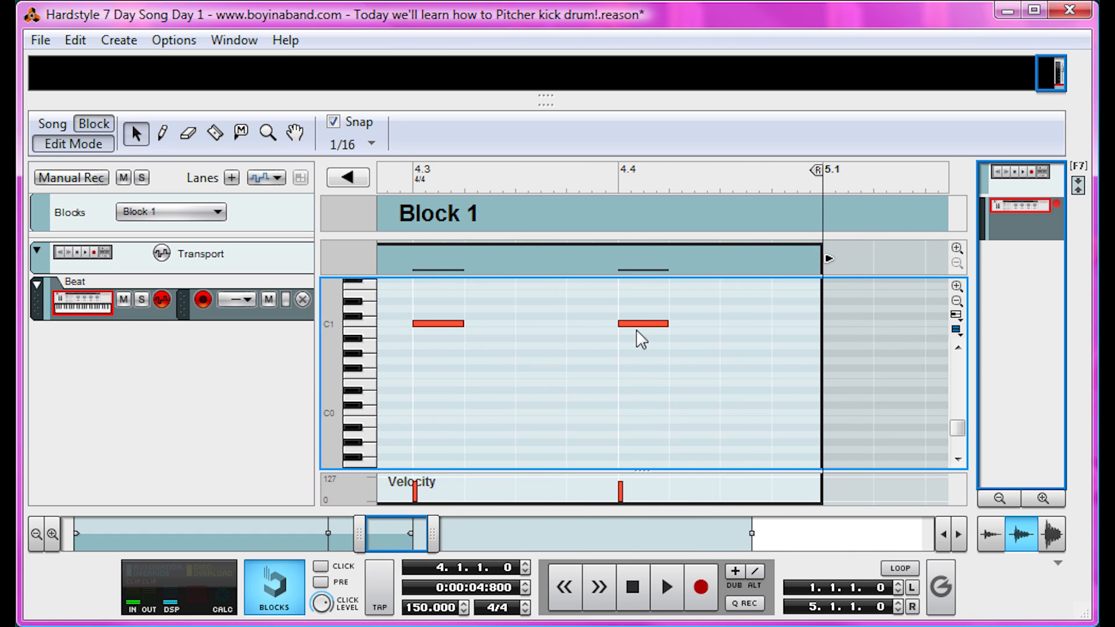
left_click(371, 144)
left_click(406, 267)
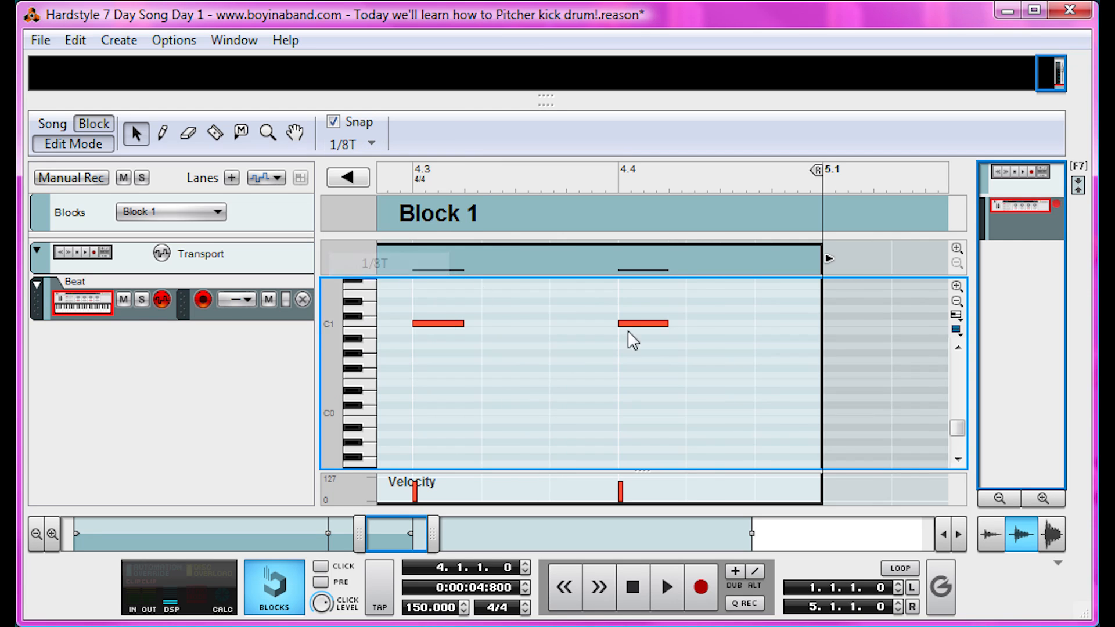
key("w")
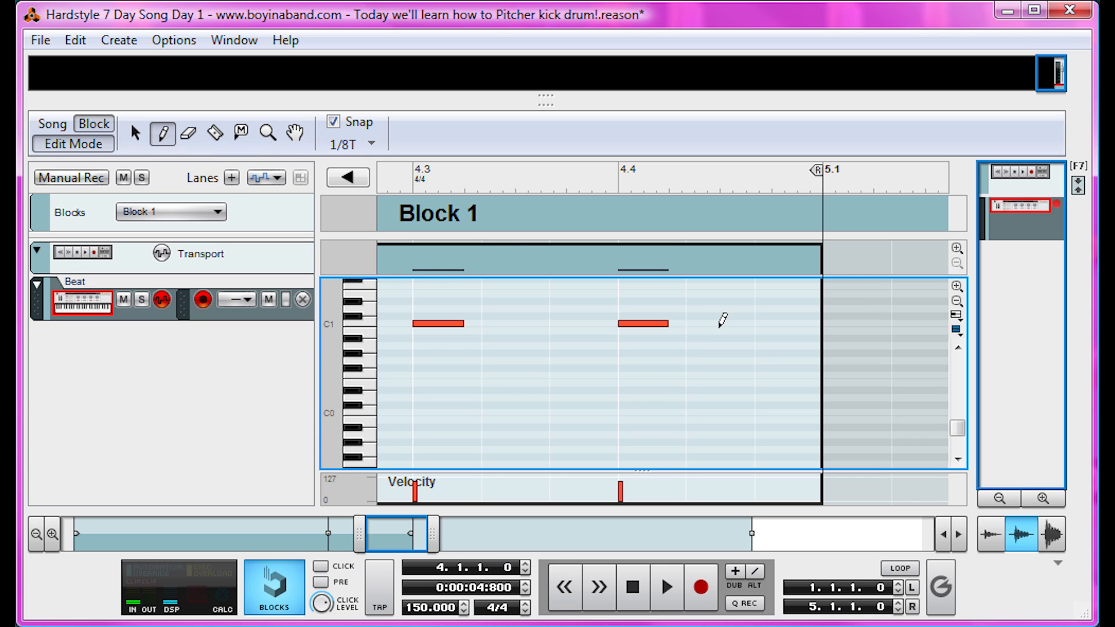
left_click(772, 323)
key("q")
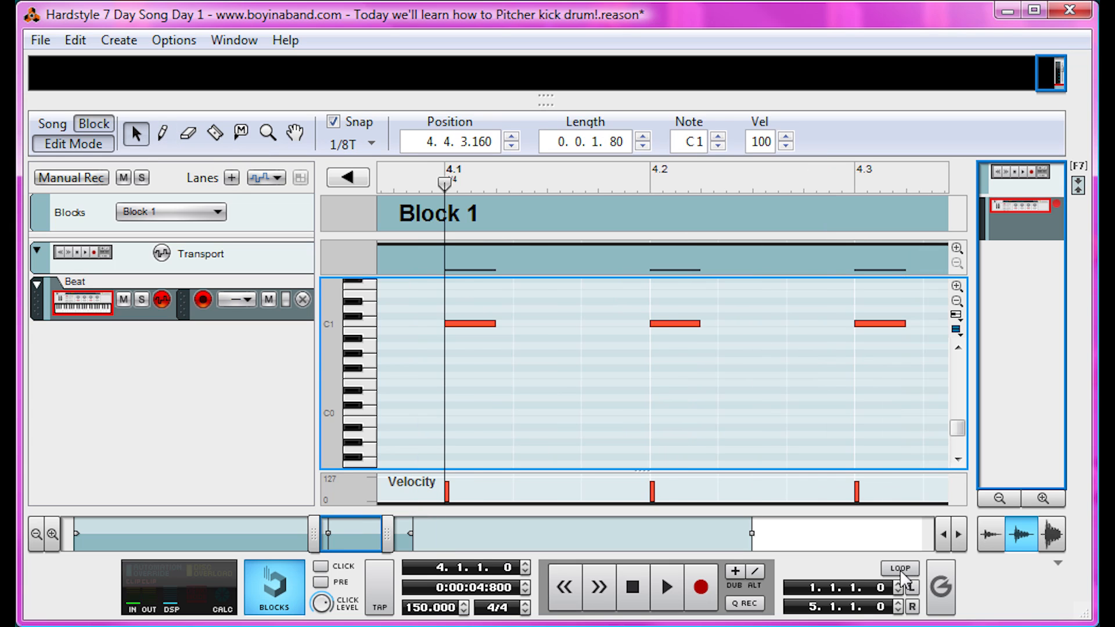
Turn on loop playback and play the kick pattern from the start of bar 1.
left_click(901, 569)
key("space")
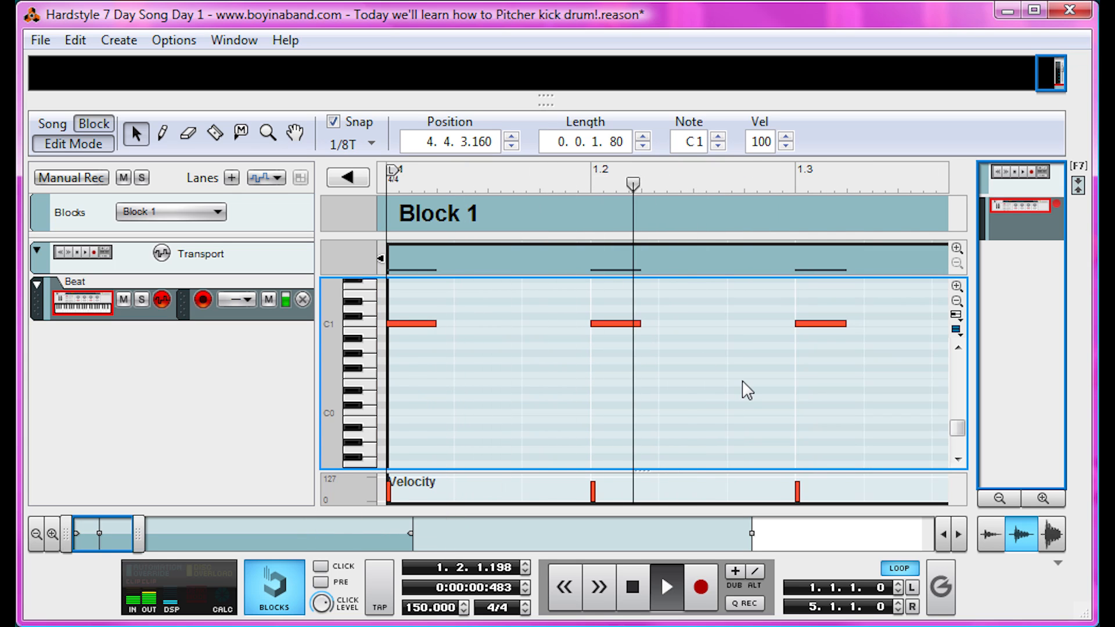
key("space")
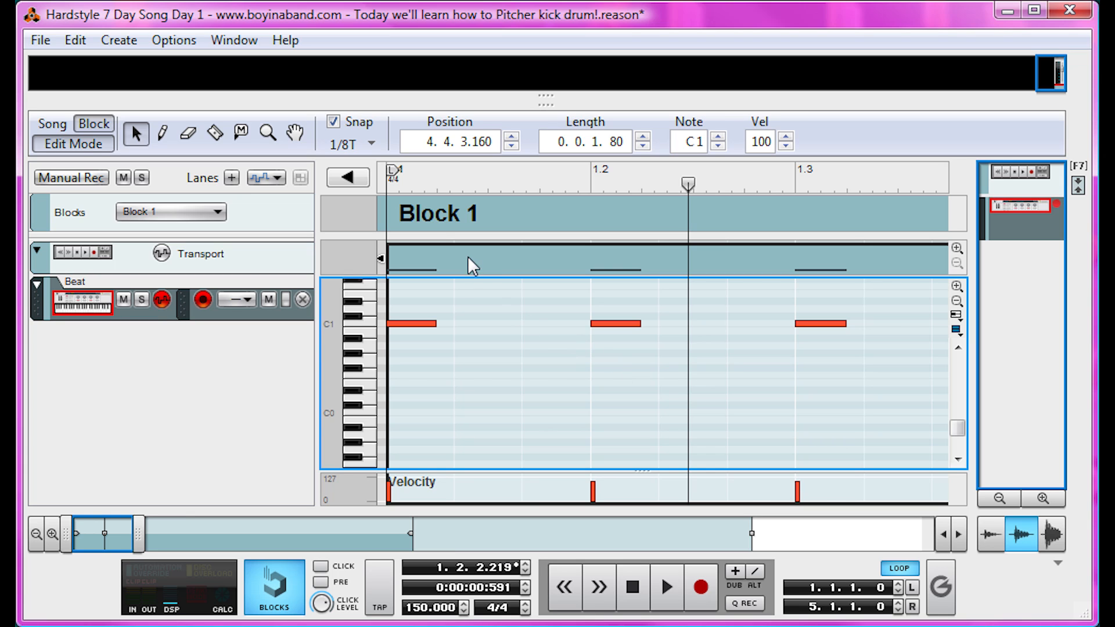
left_click(641, 584)
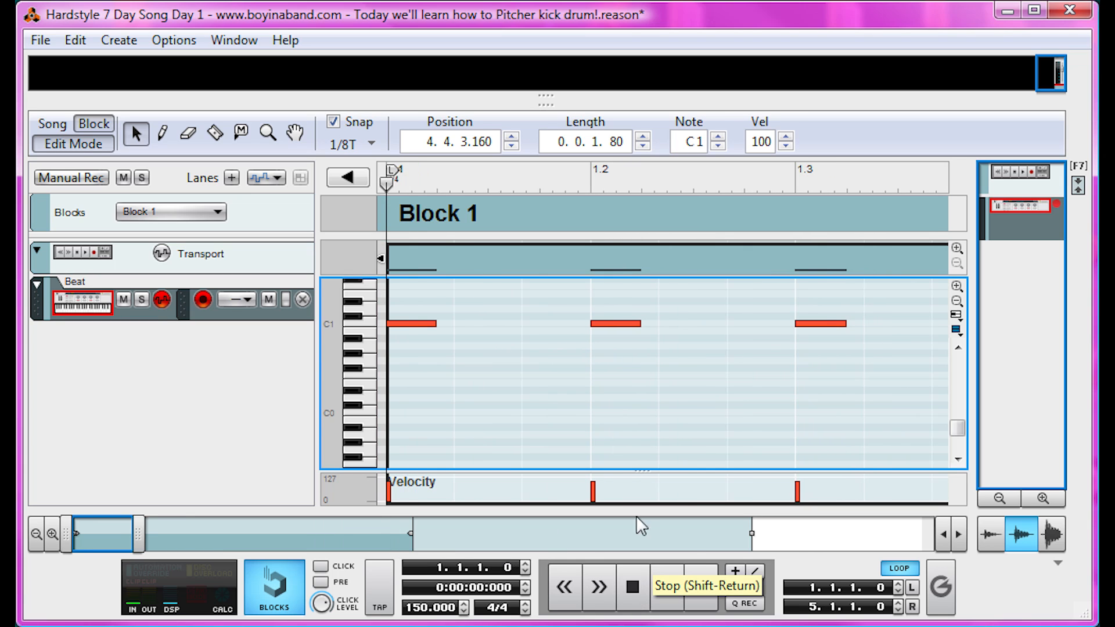
key("space")
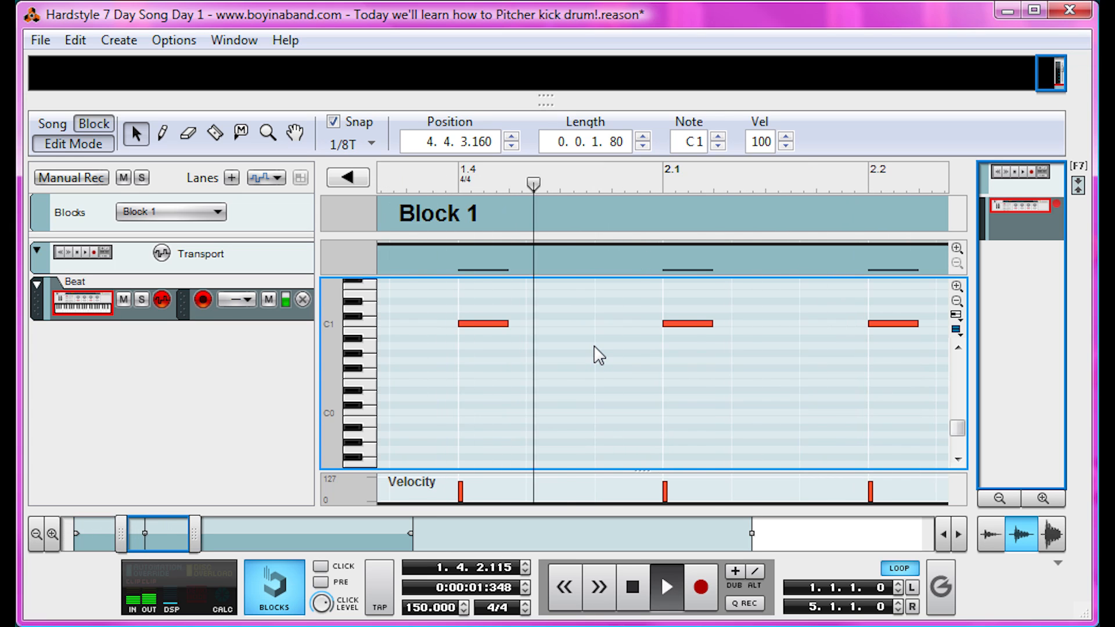
key("space")
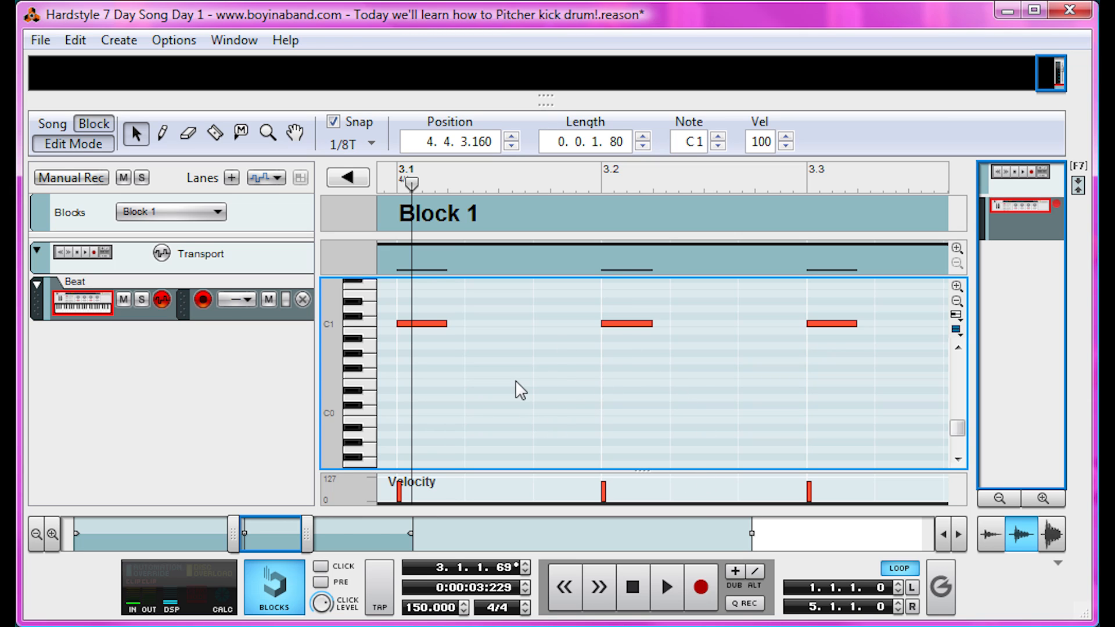
Show the rack and load a Parametric EQ into Drum 1's FX 1 slot in Kong.
key("F6")
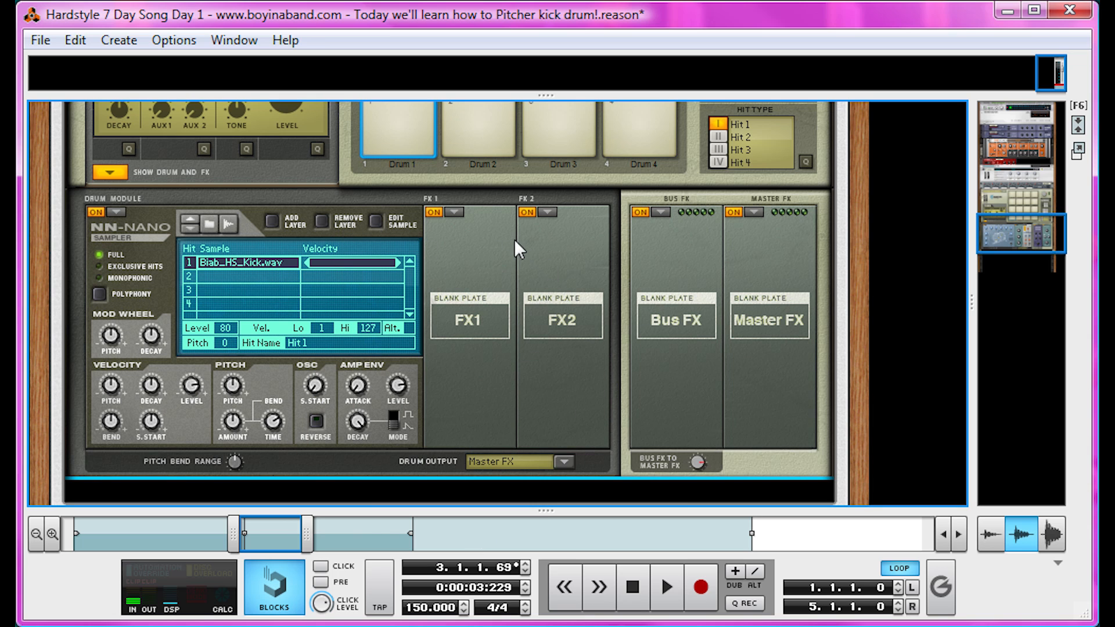
left_click(455, 212)
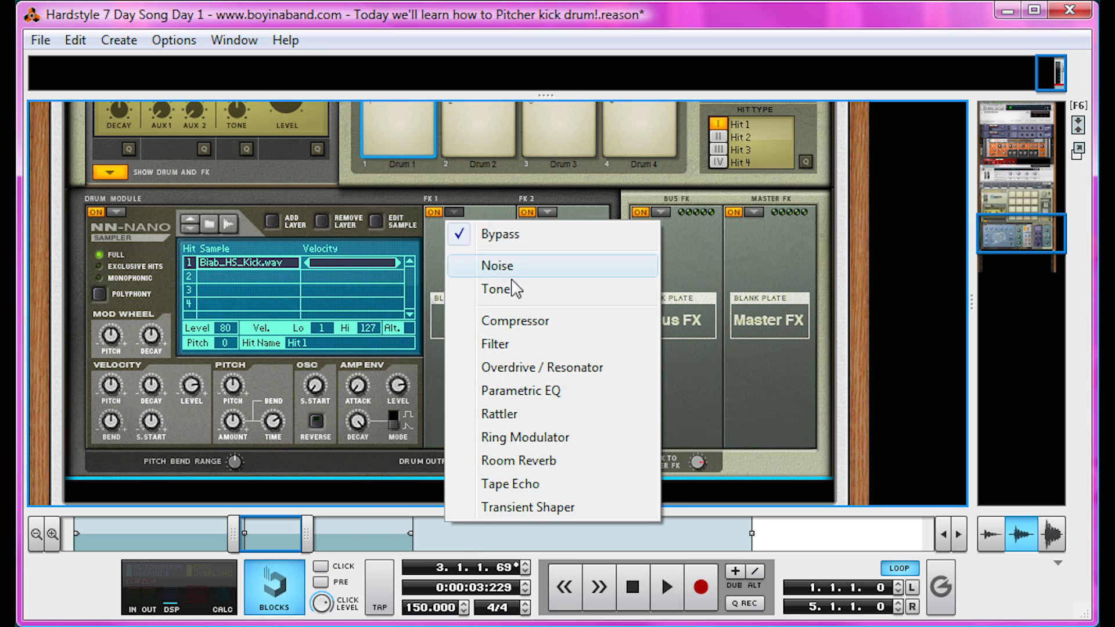
left_click(546, 391)
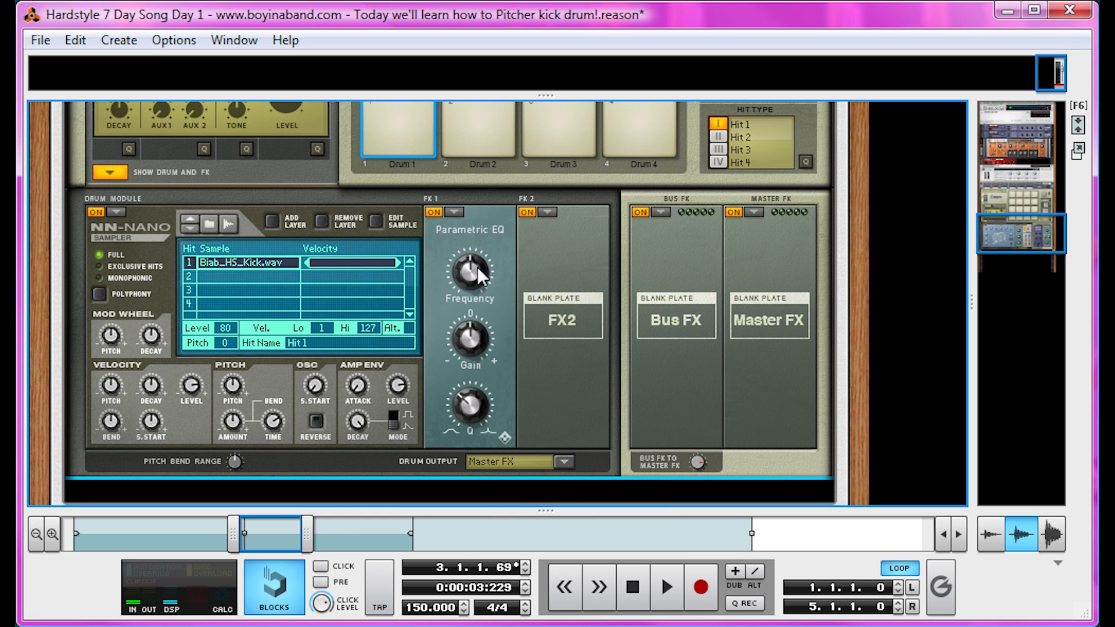
With the beat playing, raise the FX 1 Parametric EQ's frequency, set its gain to 89 and lower its Q.
key("space")
left_click_drag(471, 272, 498, 221)
mouse_move(479, 335)
left_mouse_down()
mouse_move(480, 318)
mouse_move(478, 340)
left_mouse_up()
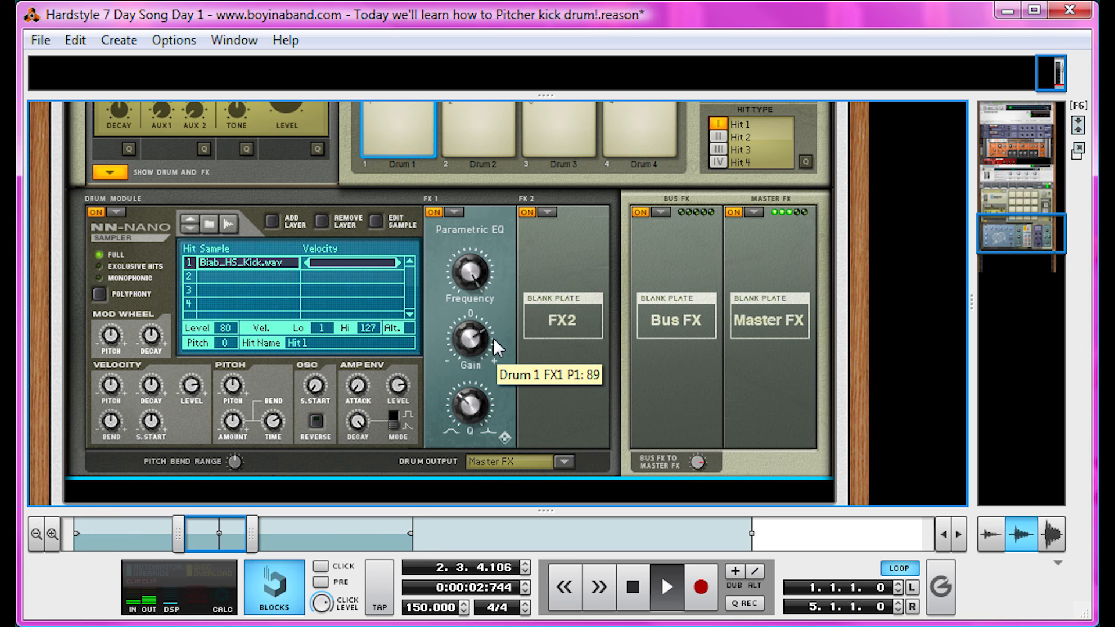
key("space")
key("space")
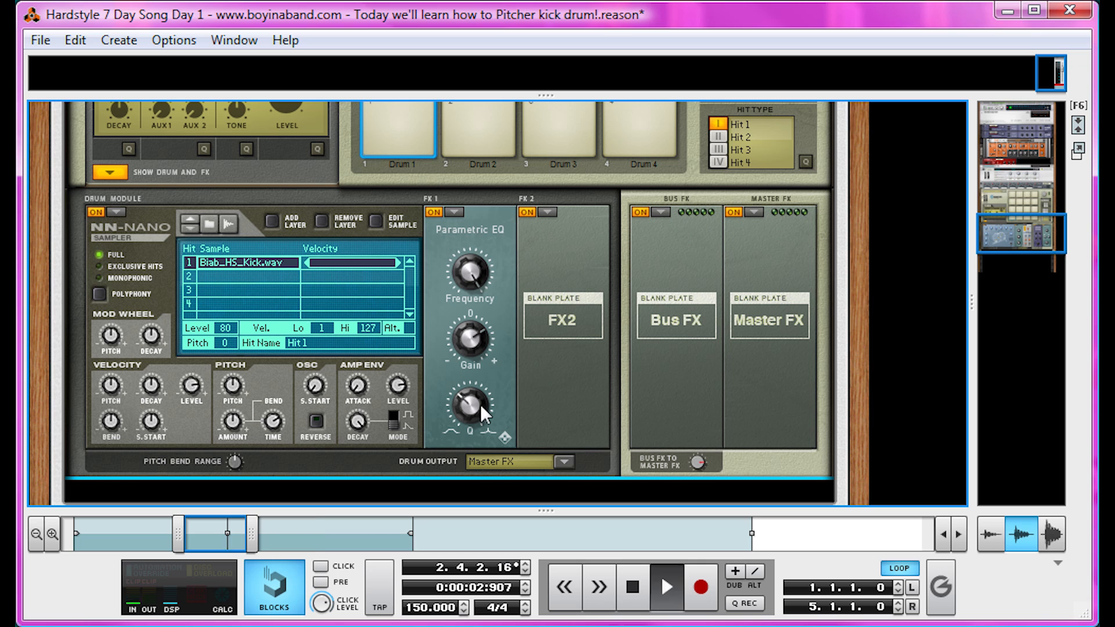
left_click_drag(476, 404, 460, 479)
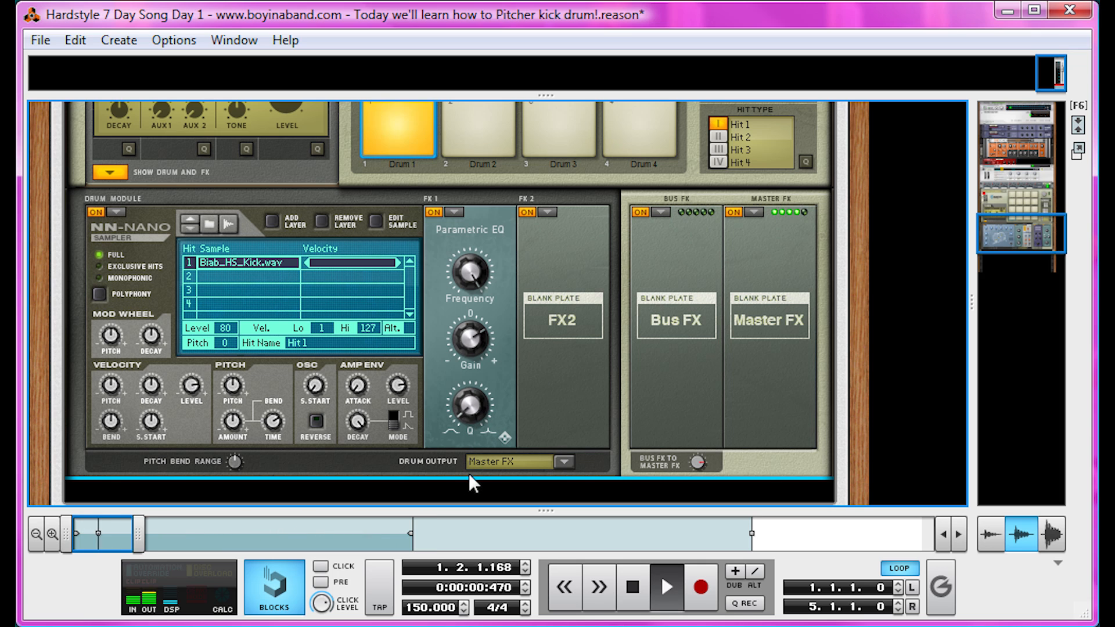
key("space")
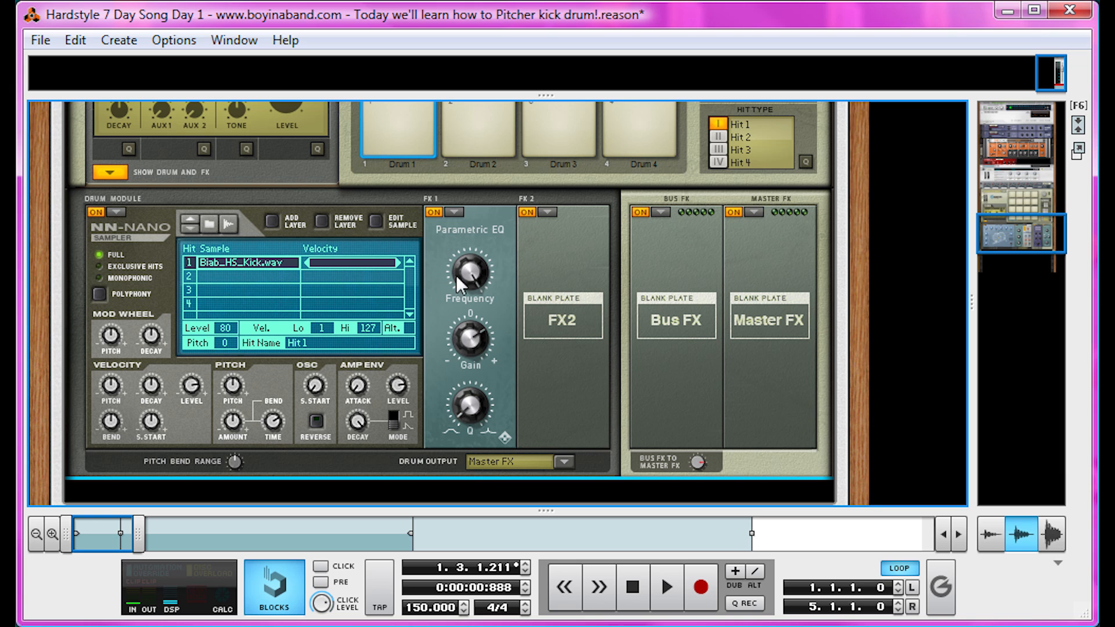
Route Drum 1's output in Kong to Output 3–4.
scroll(542, 267, "down", 2)
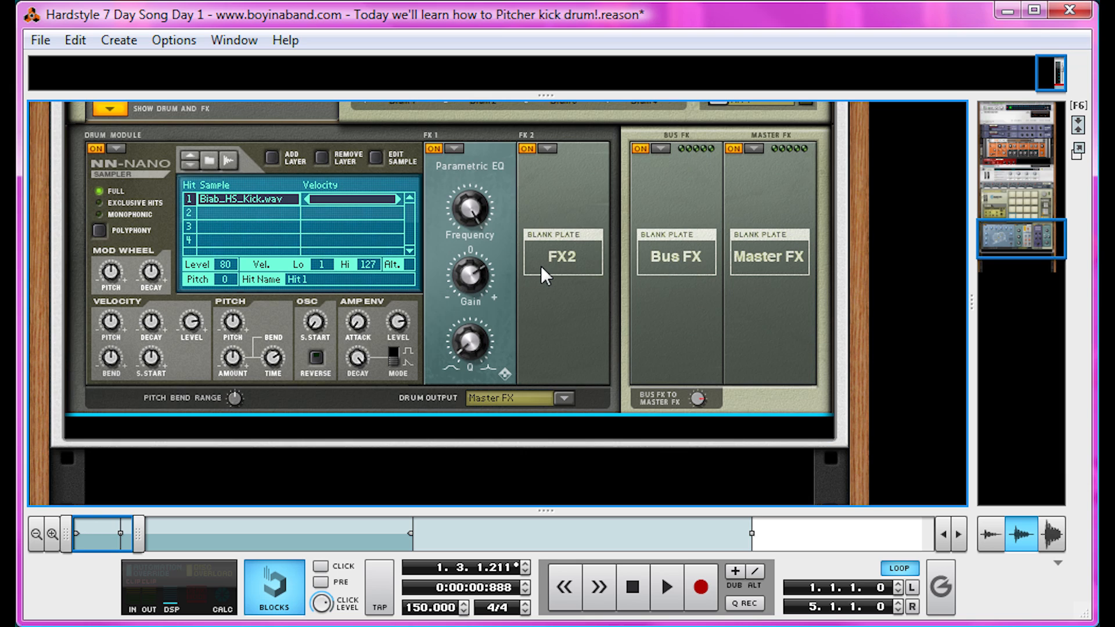
left_click(562, 399)
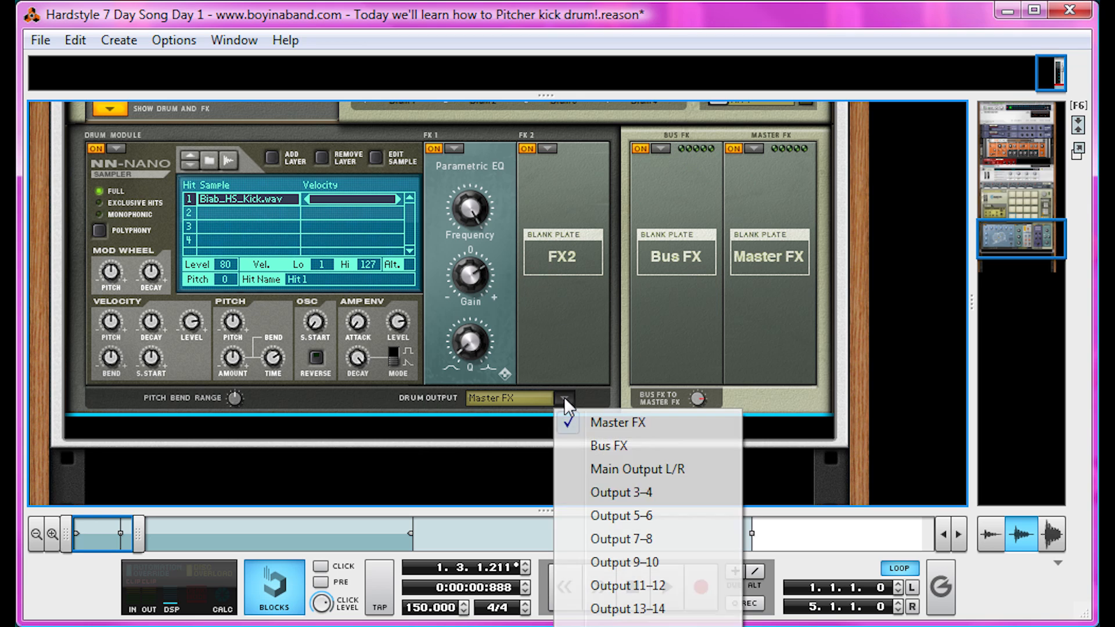
left_click(654, 493)
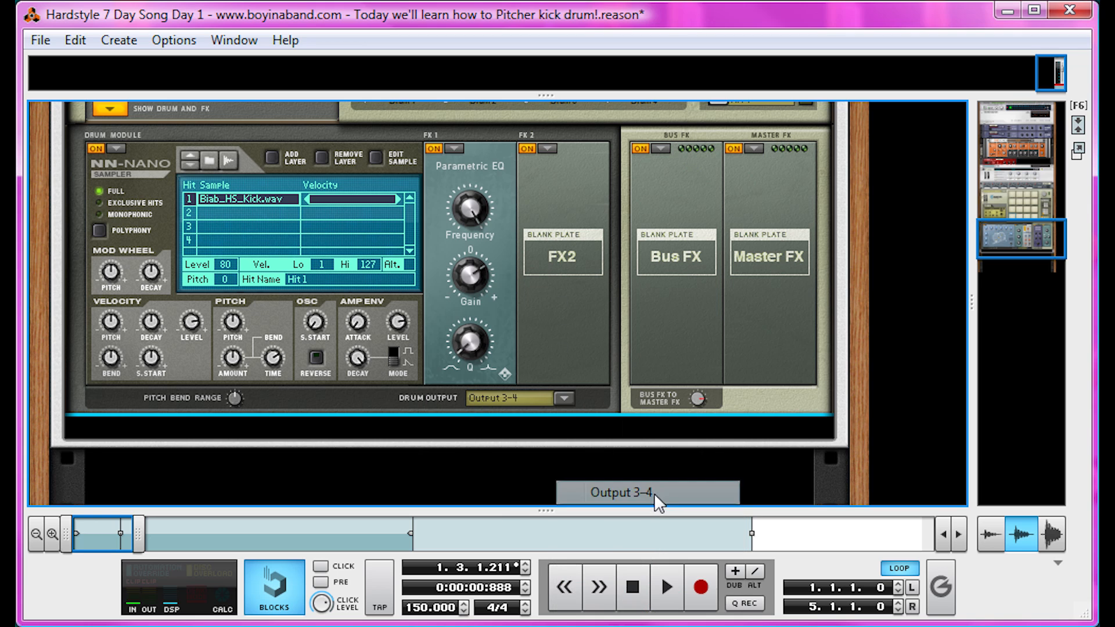
Add an MClass Compressor and an MClass Equalizer below Kong inside the Combinator.
right_click(543, 427)
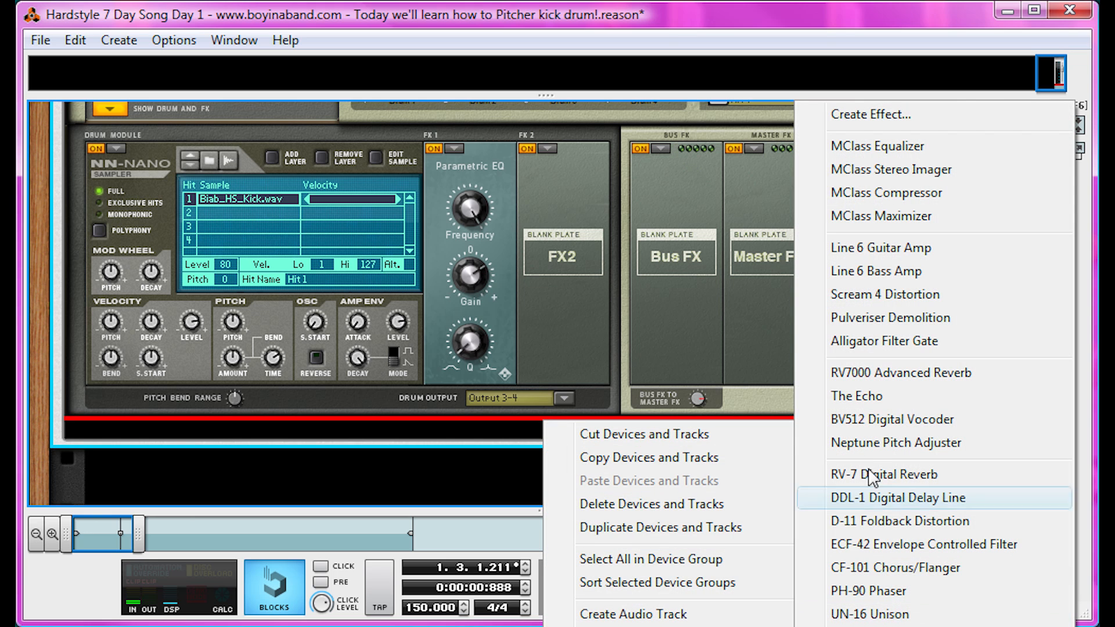
left_click(886, 193)
scroll(451, 388, "down", 2)
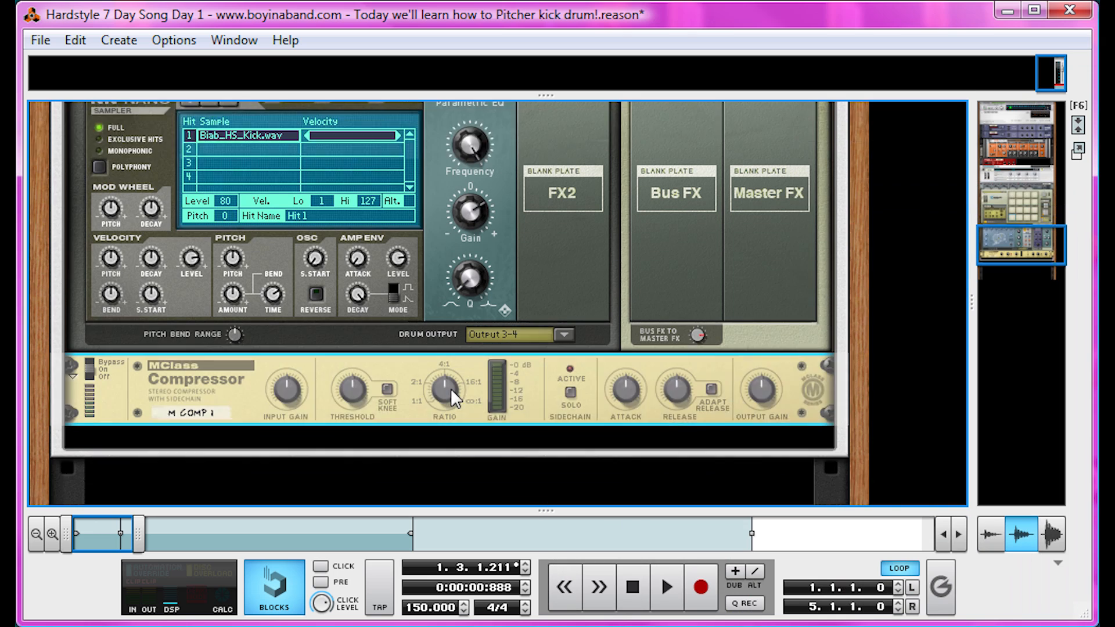
right_click(486, 344)
mouse_move(541, 584)
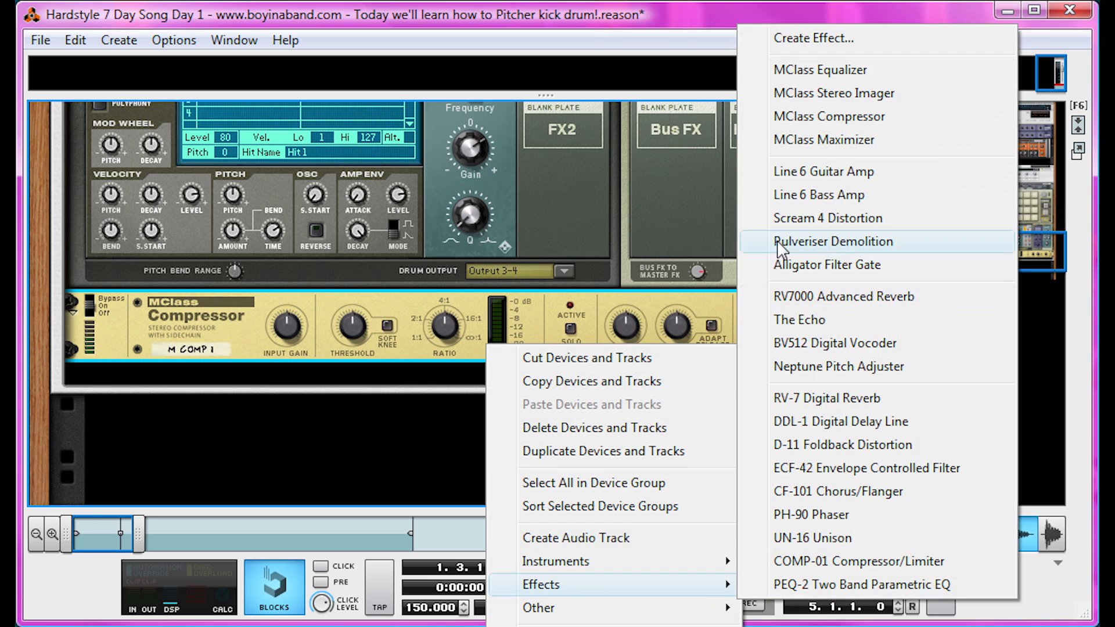
left_click(824, 72)
On the back of the rack, connect Kong's audio outputs 3 and 4 to the MClass Compressor's stereo audio input.
key("Tab")
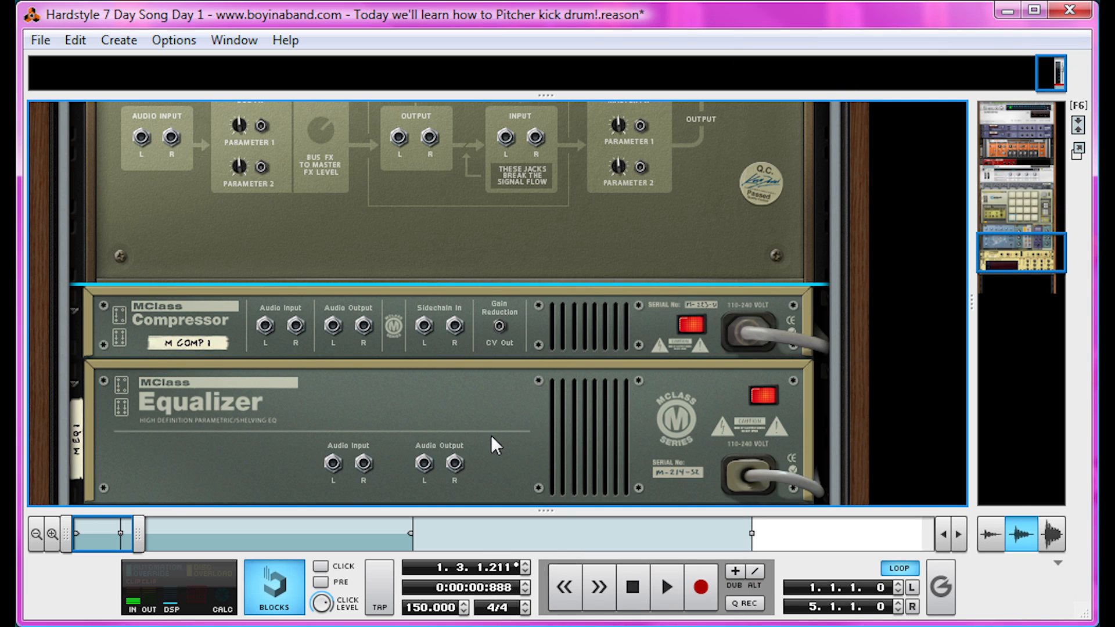
scroll(553, 416, "up", 5)
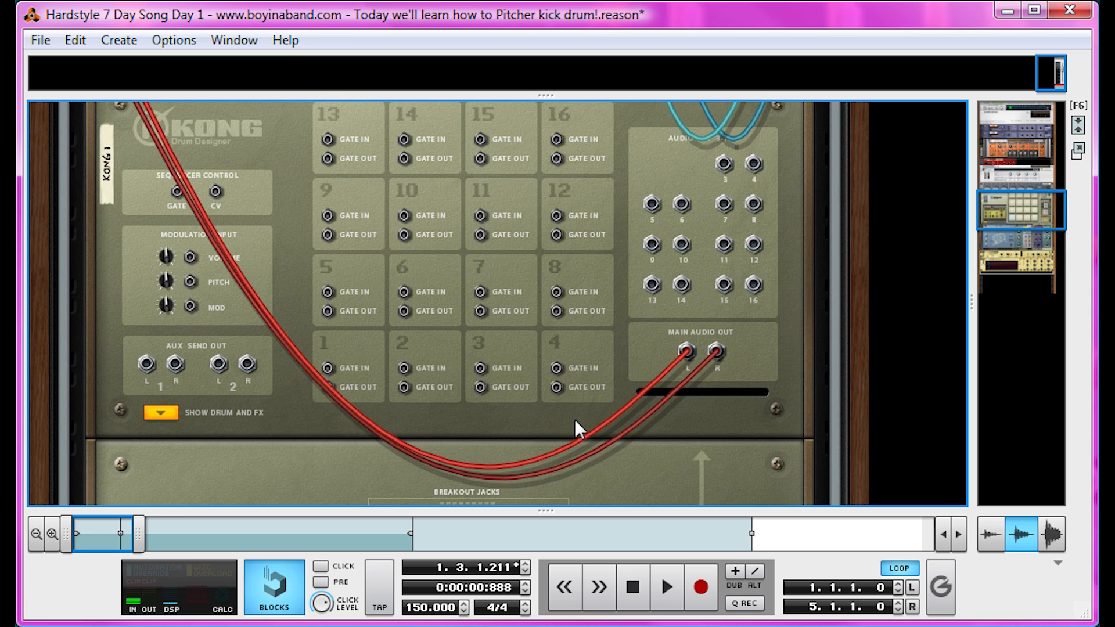
key("Tab")
scroll(659, 315, "down", 4)
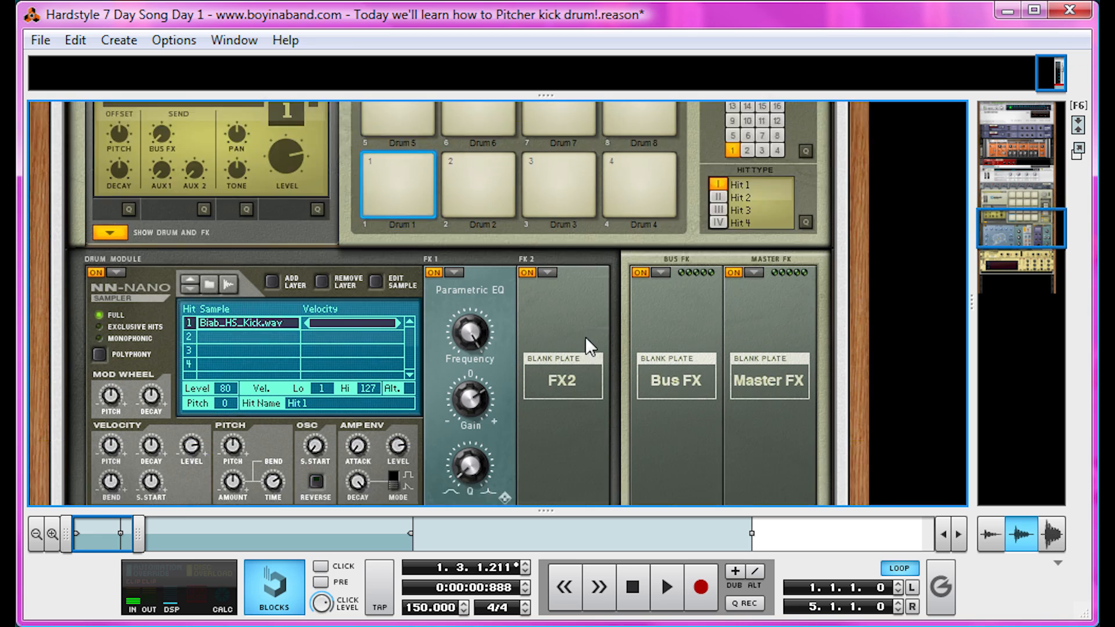
scroll(585, 337, "down", 3)
scroll(569, 385, "up", 4)
key("Tab")
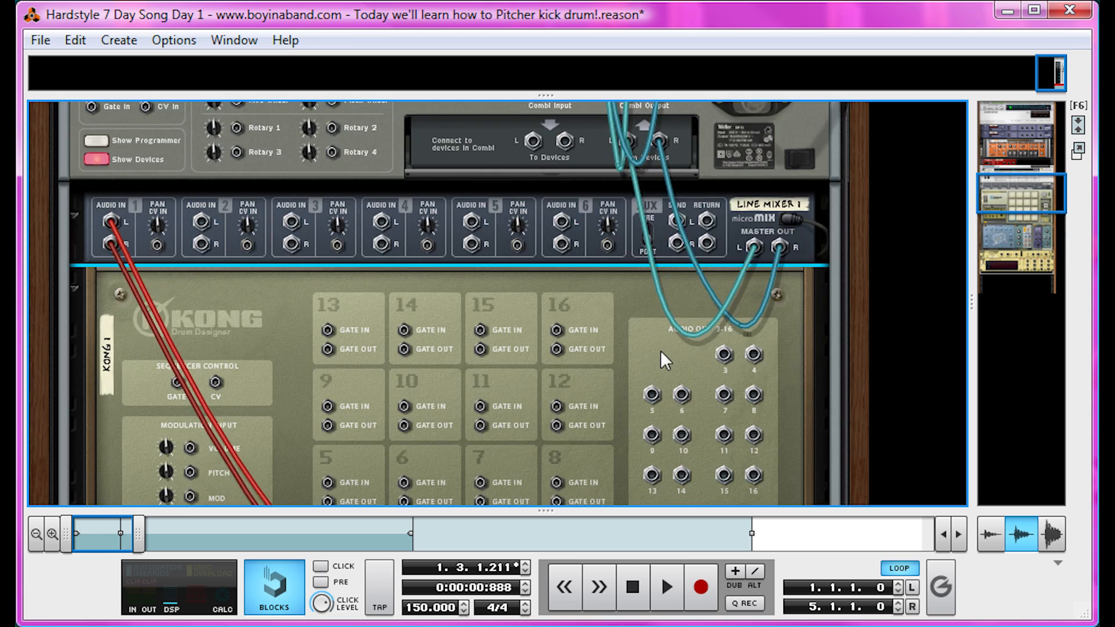
scroll(705, 385, "down", 8)
left_click_drag(707, 382, 272, 388)
scroll(272, 388, "down", 2)
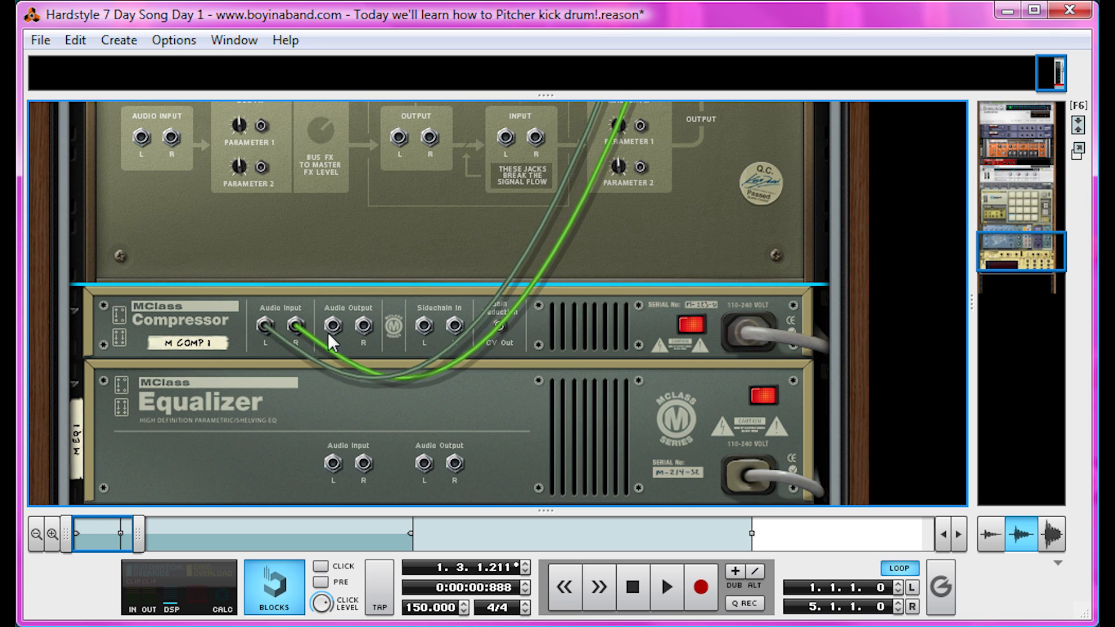
Cable the compressor's output into the MClass Equalizer's input and the equalizer's output into channel 2 of the line mixer.
left_click_drag(327, 332, 334, 463)
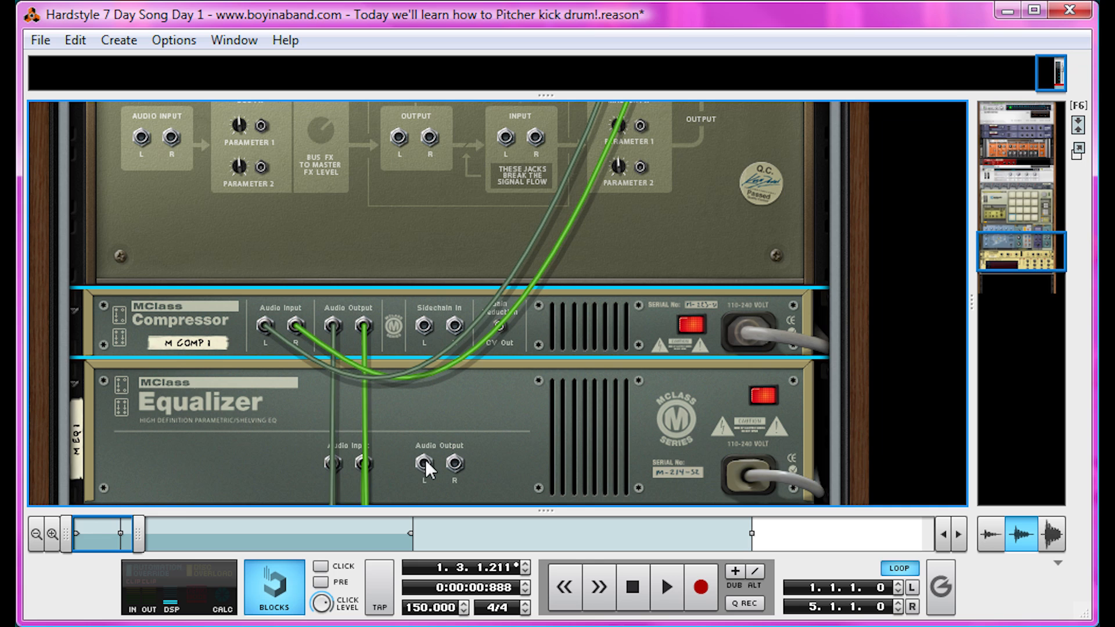
scroll(416, 414, "up", 5)
scroll(414, 408, "up", 3)
left_click_drag(414, 408, 204, 227)
Boost the MClass Equalizer's Param 1 band by 9.7 dB around 78 Hz with a lower Q, comparing it on and off during playback.
key("Tab")
scroll(285, 239, "down", 10)
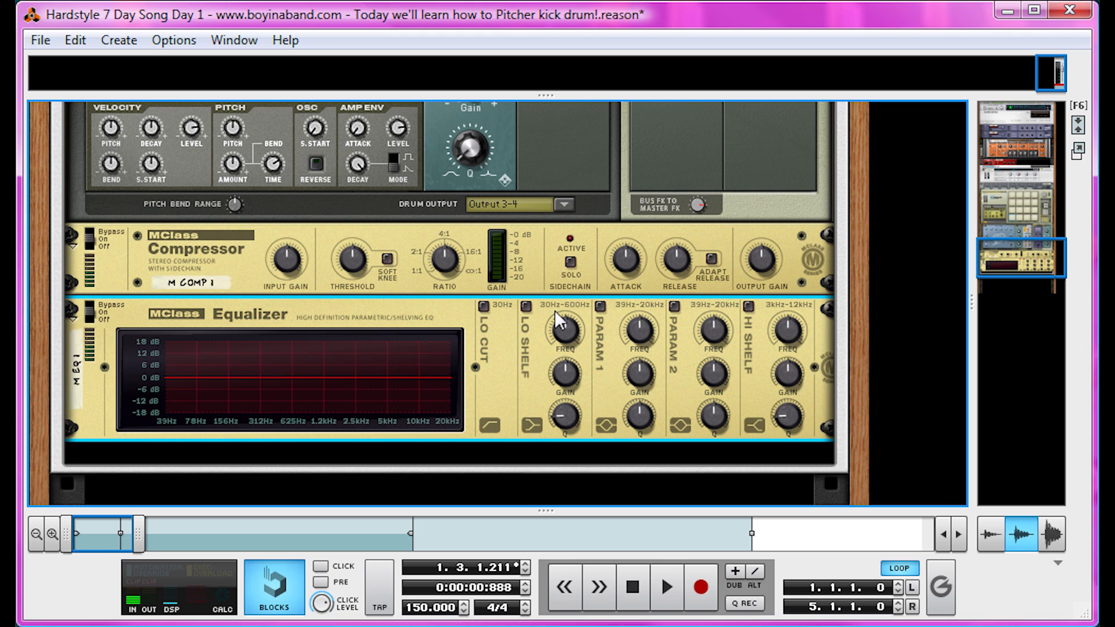
left_click(602, 306)
left_click_drag(629, 335, 605, 331)
key("space")
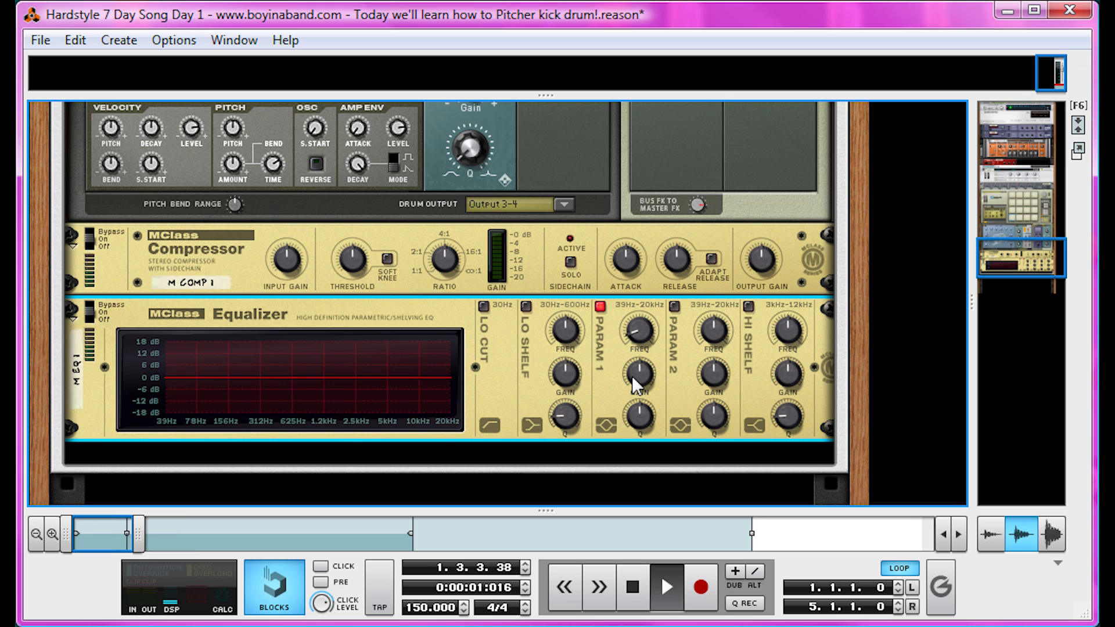
left_click_drag(633, 375, 683, 304)
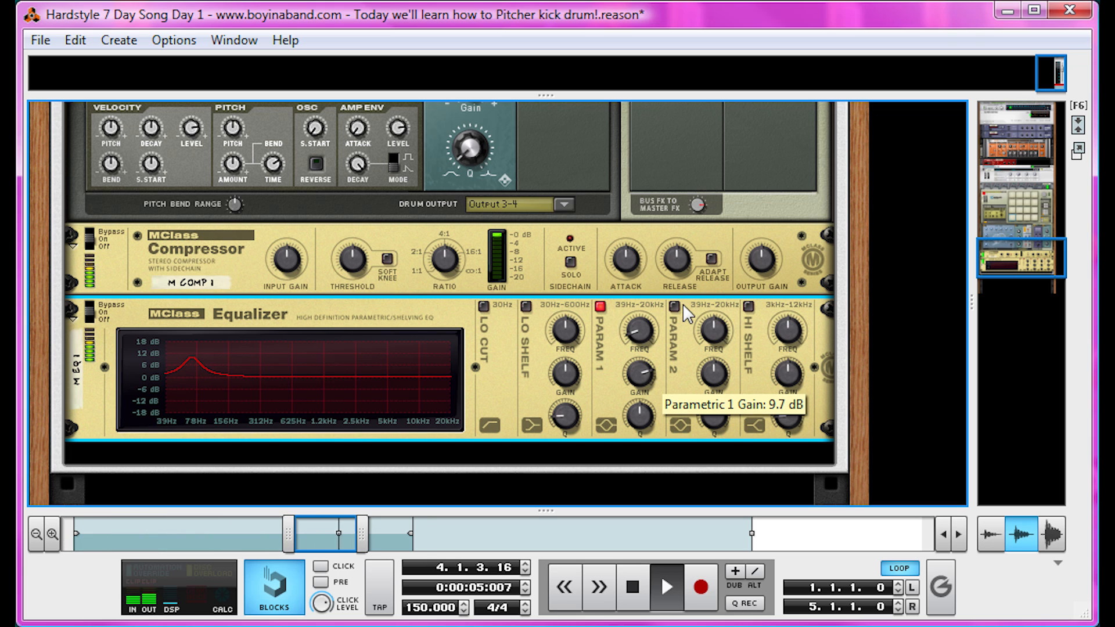
left_click_drag(644, 418, 617, 468)
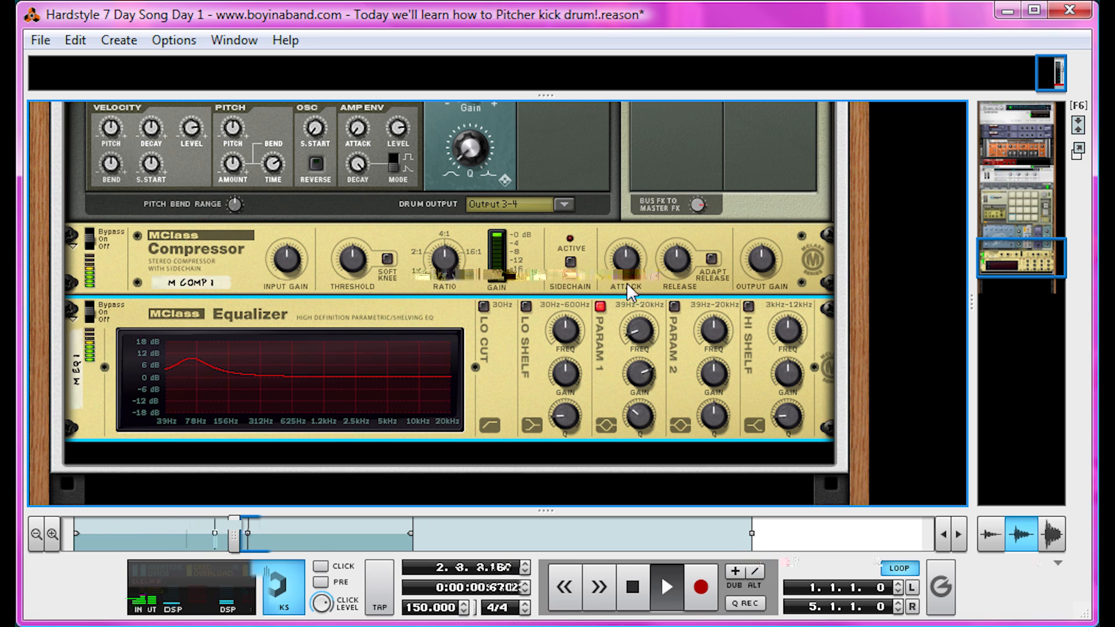
left_click(601, 308)
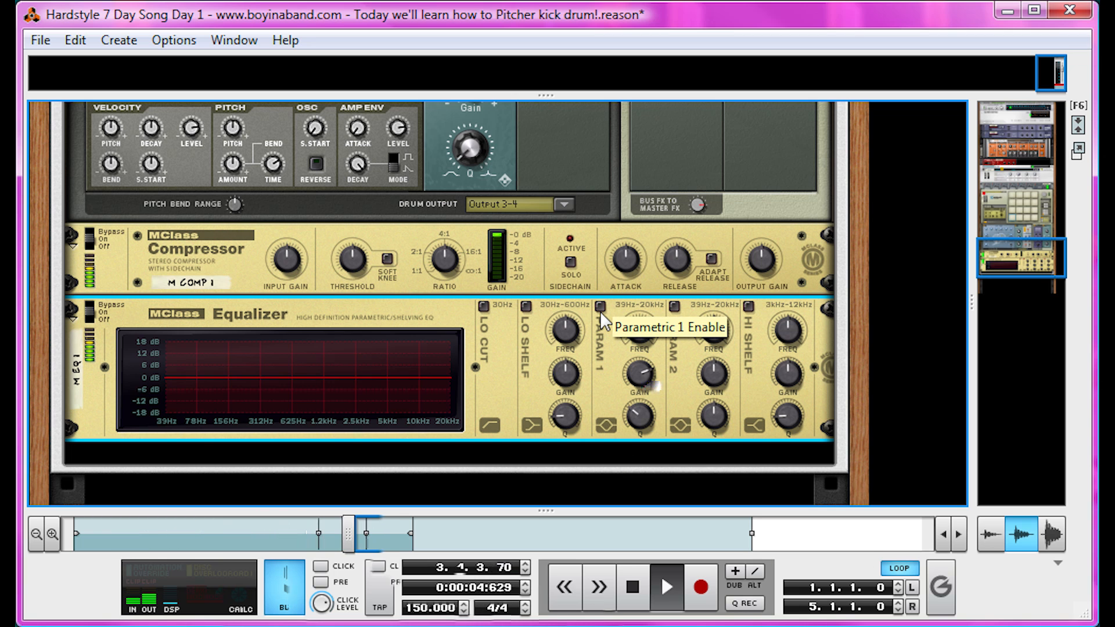
left_click(600, 308)
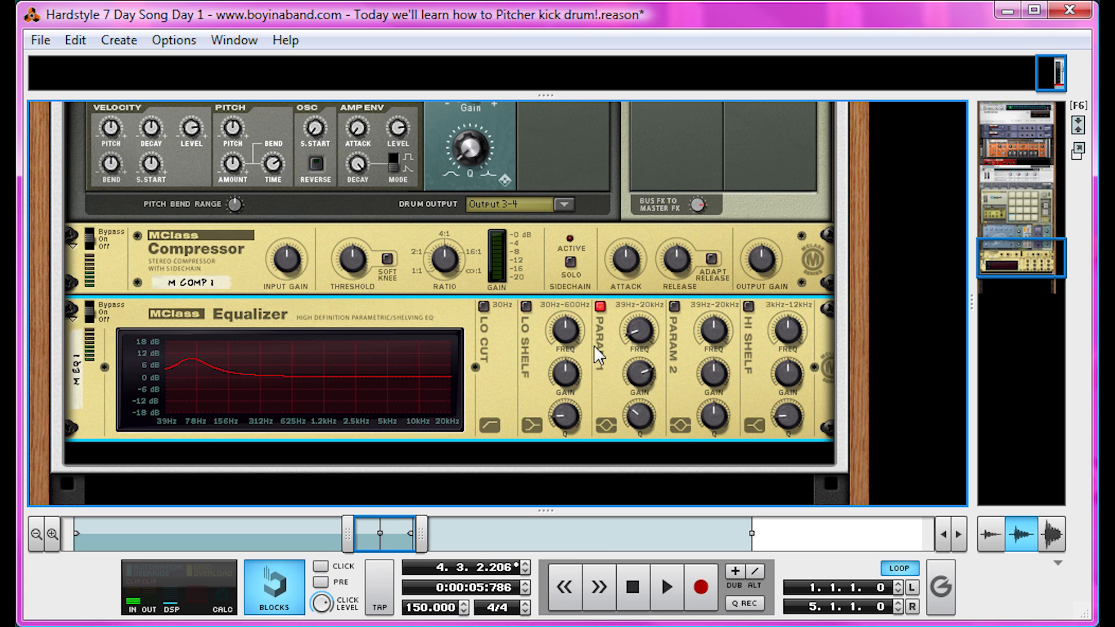
Enable the equalizer's Param 2 band, boost it by 8.0 dB around 10 kHz and widen it with a lower Q.
mouse_move(586, 348)
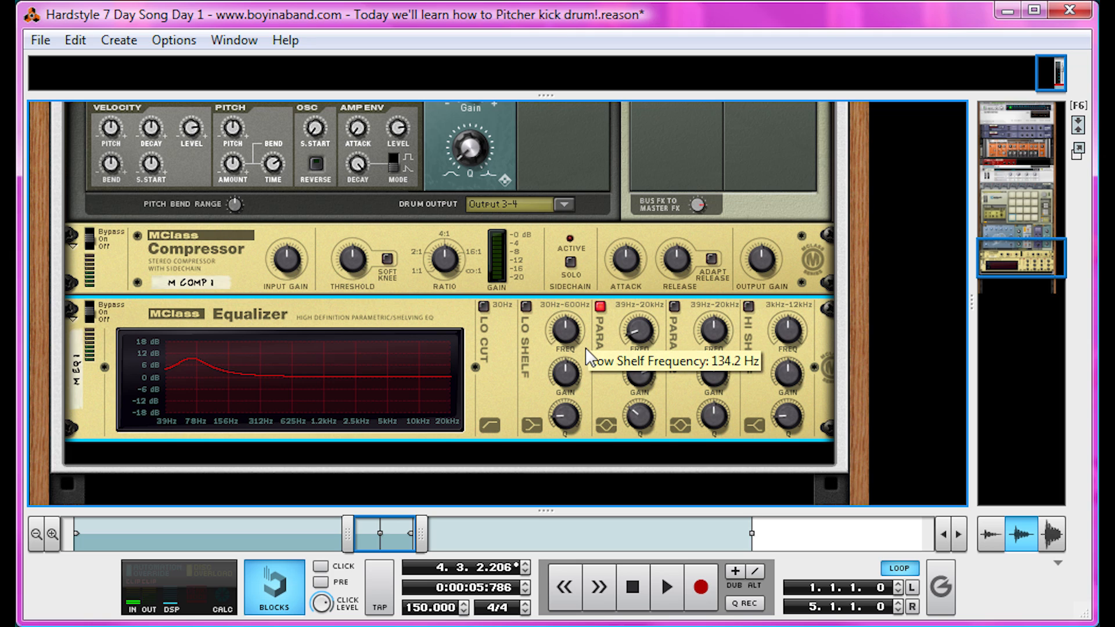
mouse_move(578, 368)
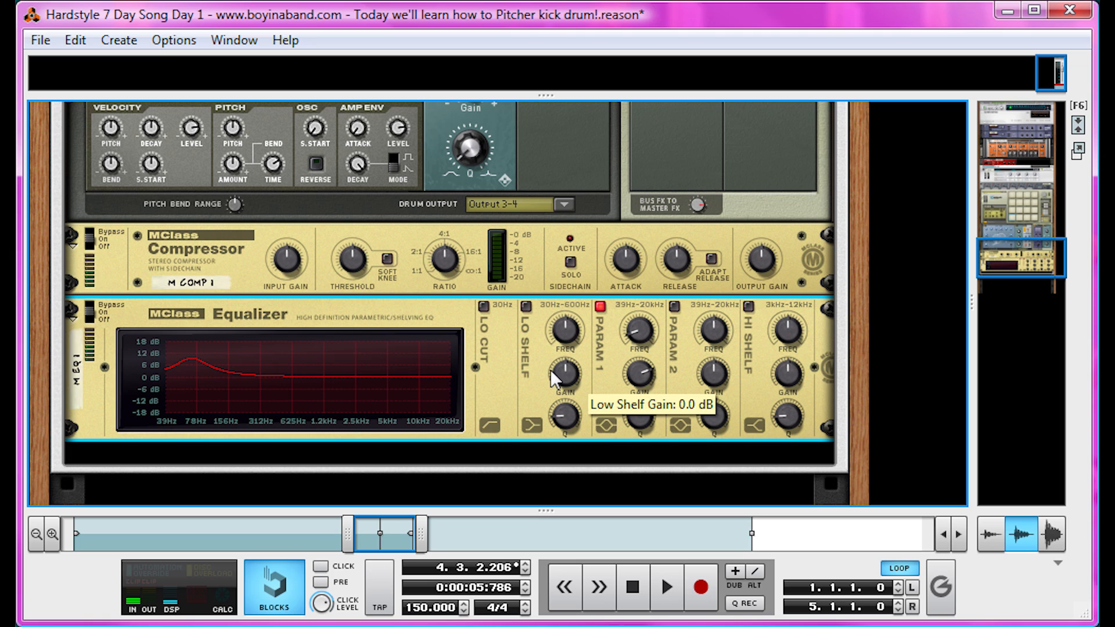
left_click(674, 308)
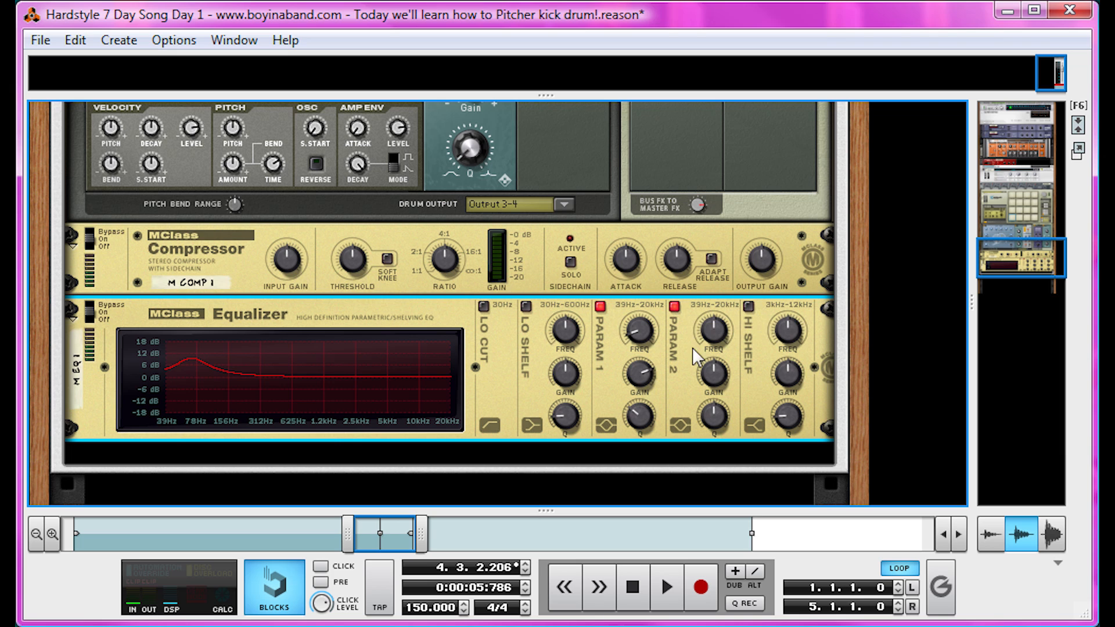
mouse_move(724, 339)
mouse_move(716, 329)
left_mouse_down()
mouse_move(708, 306)
mouse_move(689, 347)
mouse_move(724, 349)
mouse_move(720, 311)
left_mouse_up()
key("space")
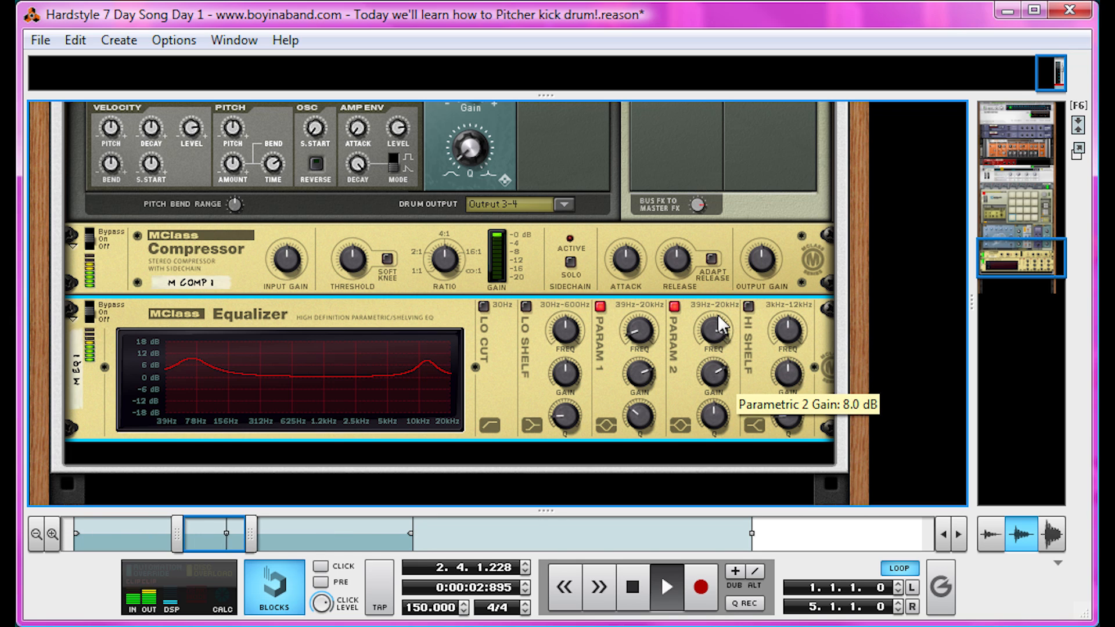
left_click_drag(710, 416, 686, 504)
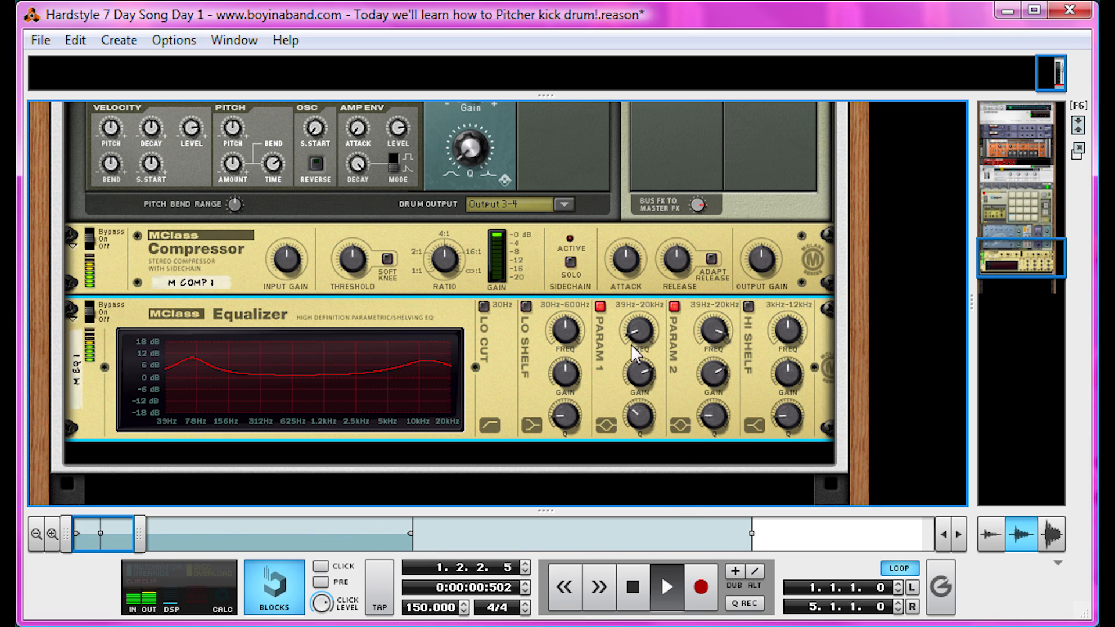
Compare the equalizer's Param 2 band off and on during playback.
left_click(676, 309)
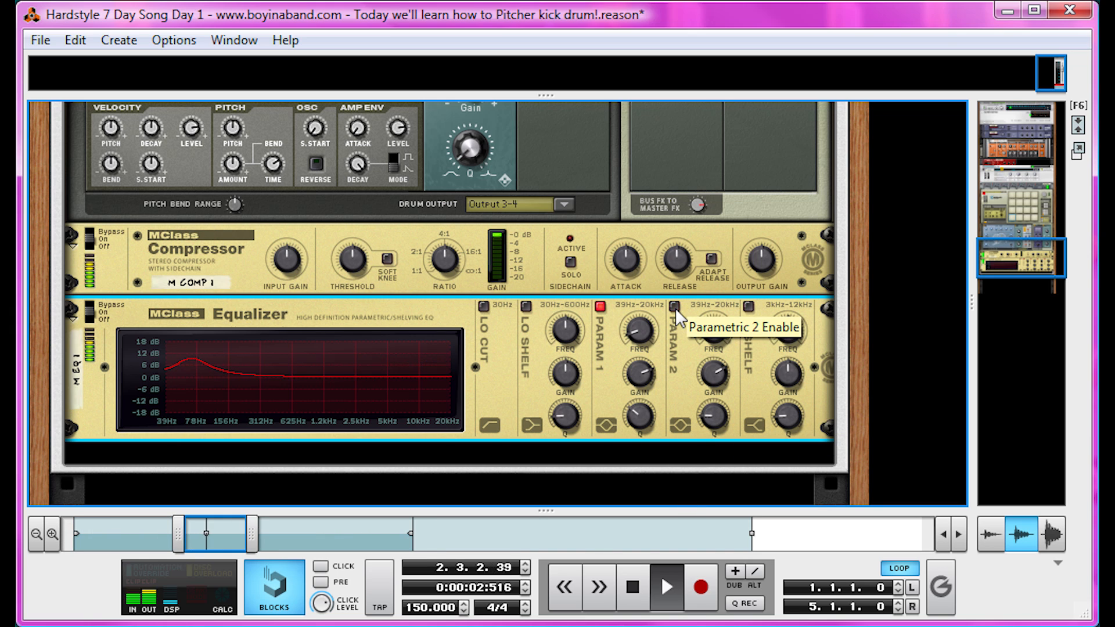
left_click(675, 309)
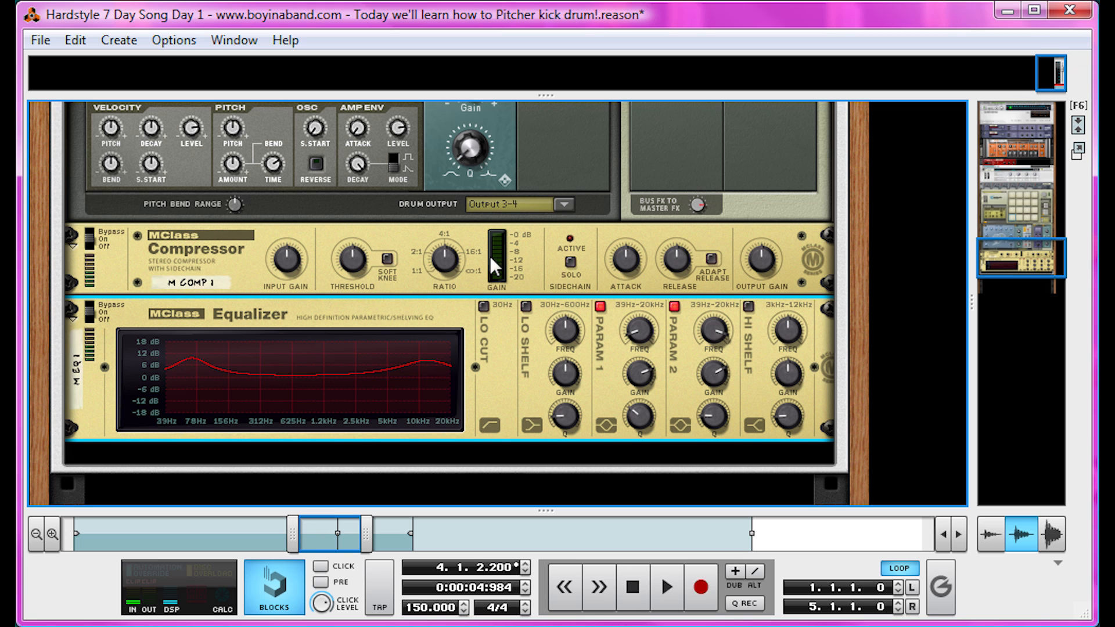
Give Kong's pad 5 an NN-Nano Sampler drum module and load the sample Biab_HS_Ride.wav into it.
scroll(364, 285, "up", 6)
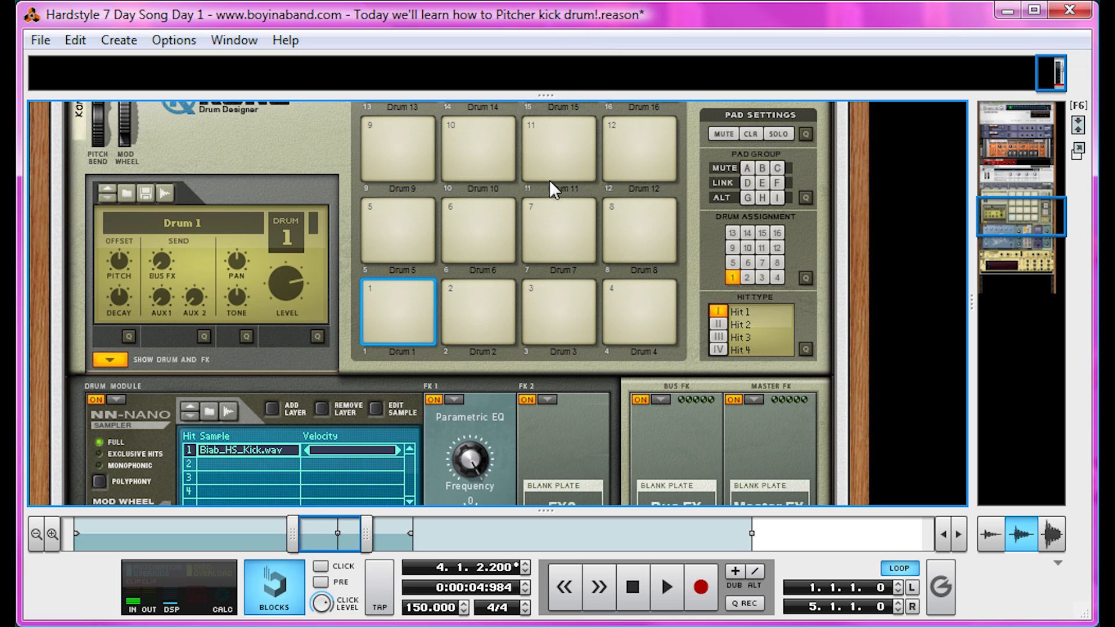
scroll(549, 180, "up", 1)
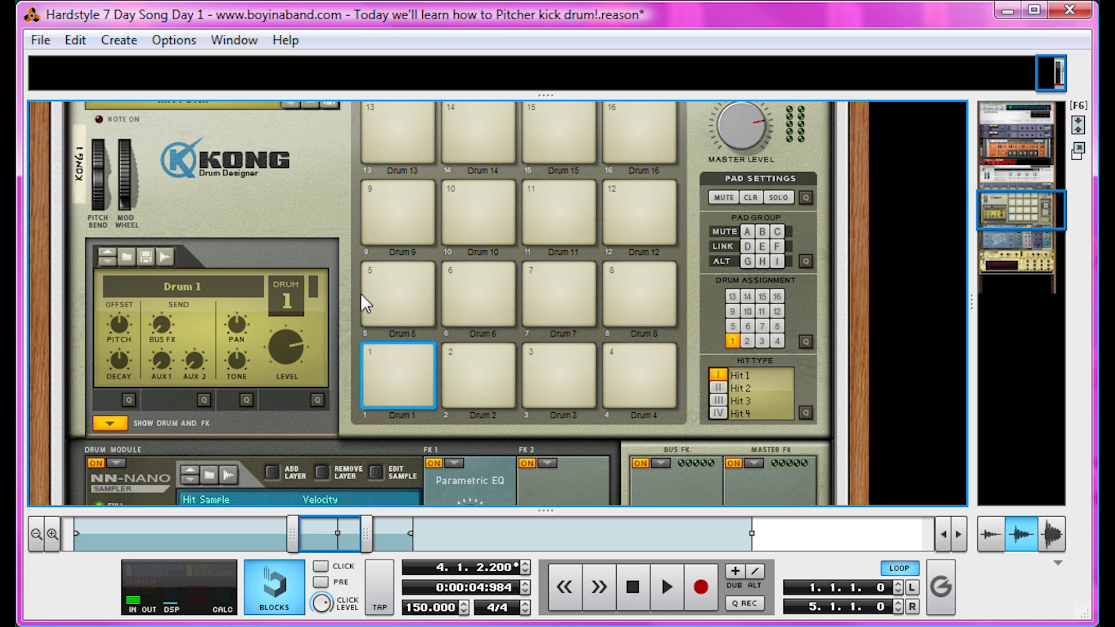
left_click(406, 293)
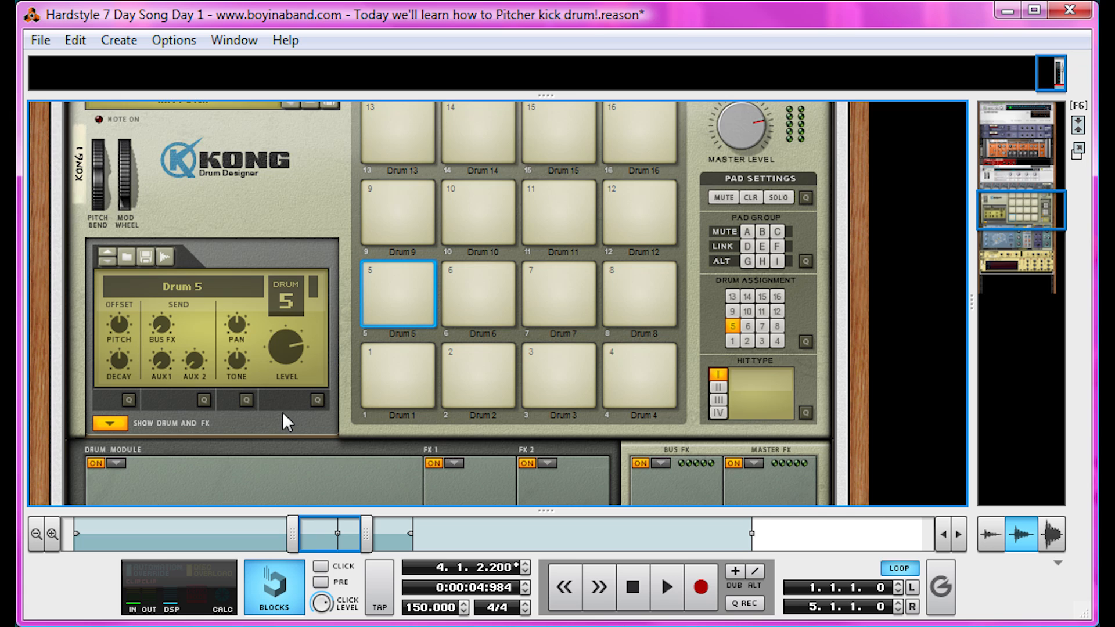
scroll(273, 383, "down", 2)
left_click(116, 335)
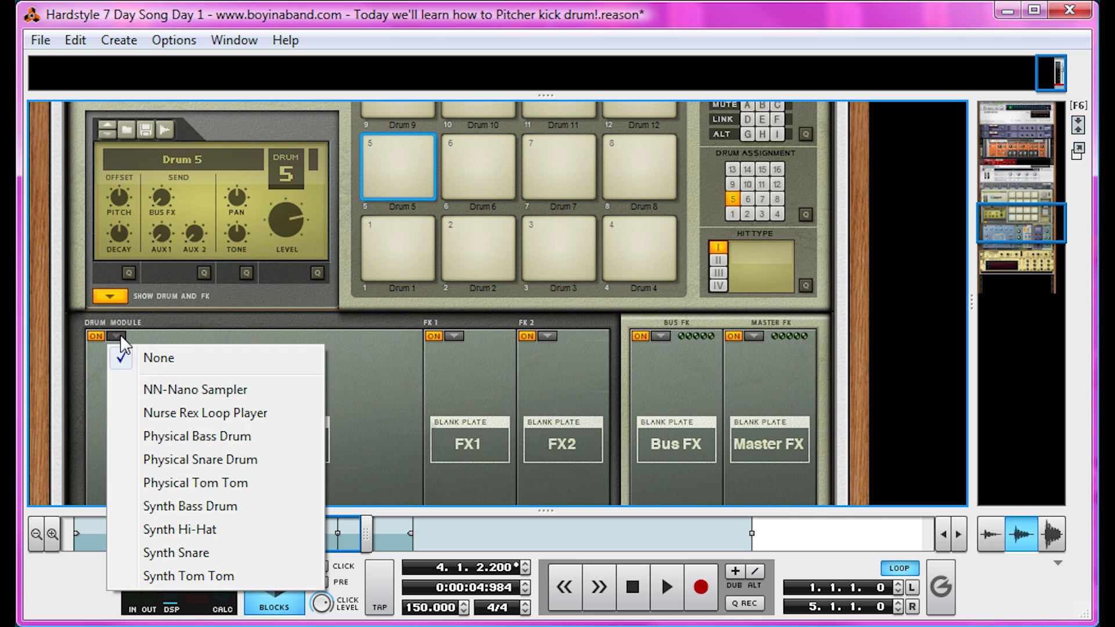
left_click(206, 390)
double_click(234, 325)
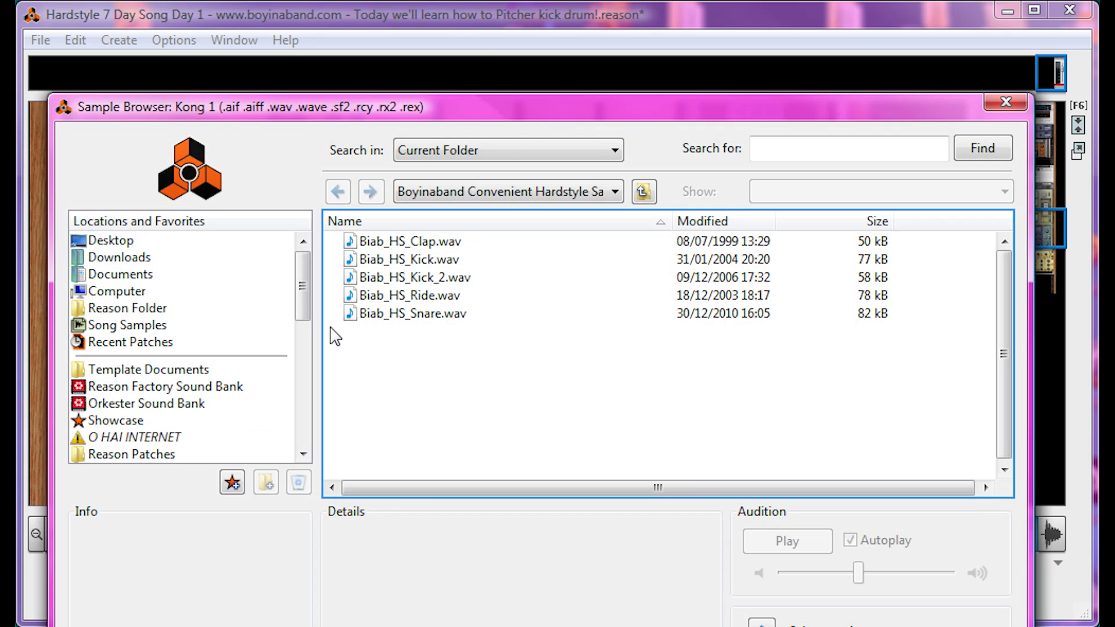
left_click(429, 297)
double_click(428, 296)
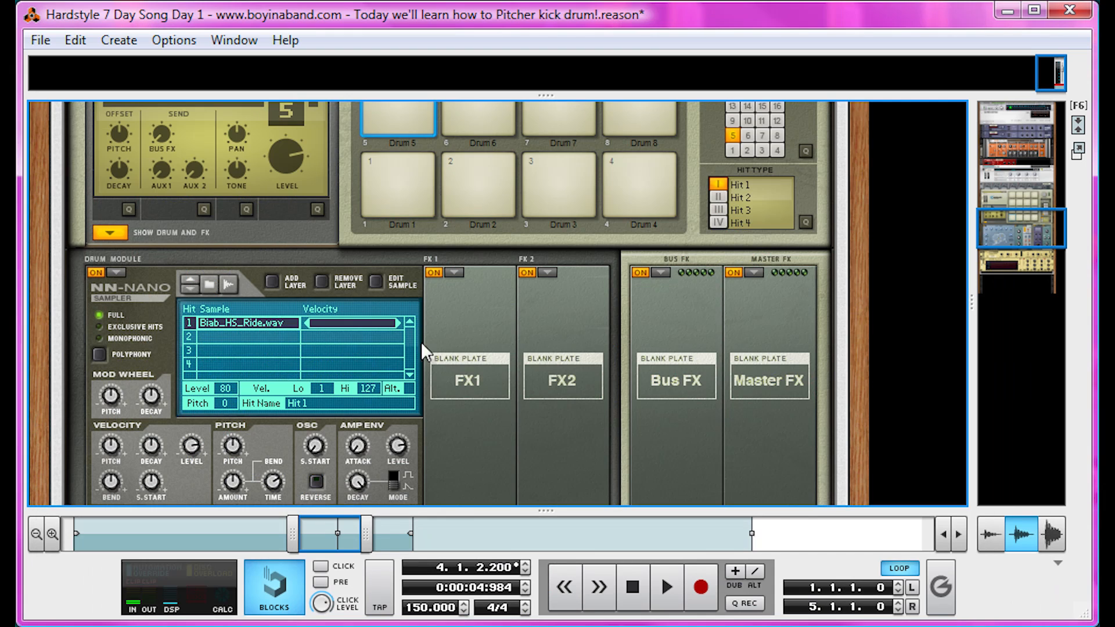
Assign Kong's pad 5 and pad 1 to link group D so that they trigger together.
scroll(377, 403, "up", 2)
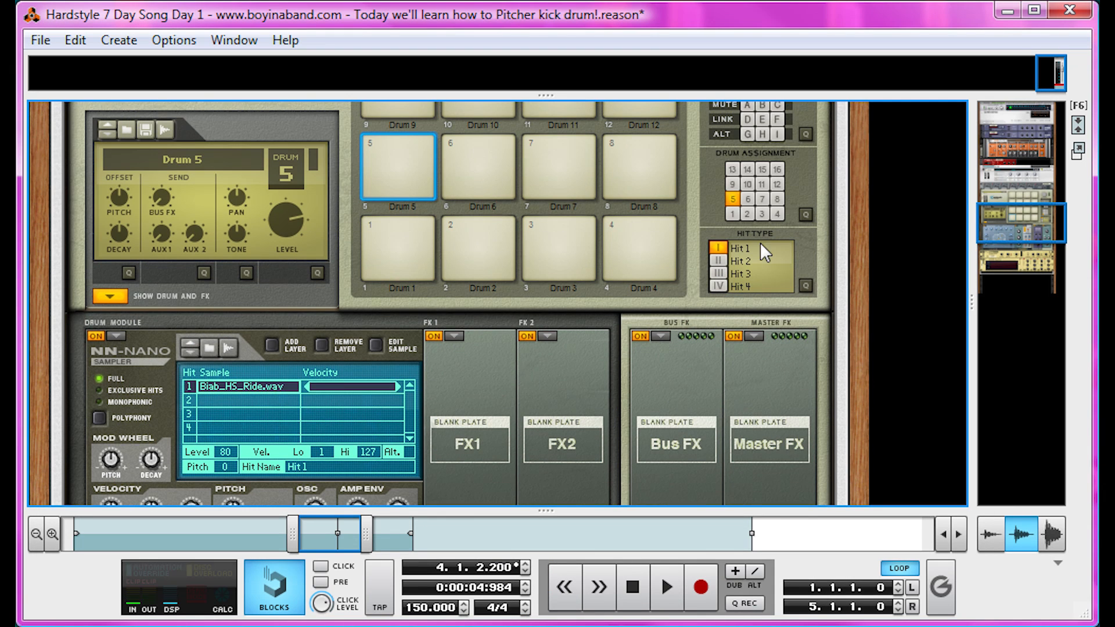
scroll(761, 242, "up", 2)
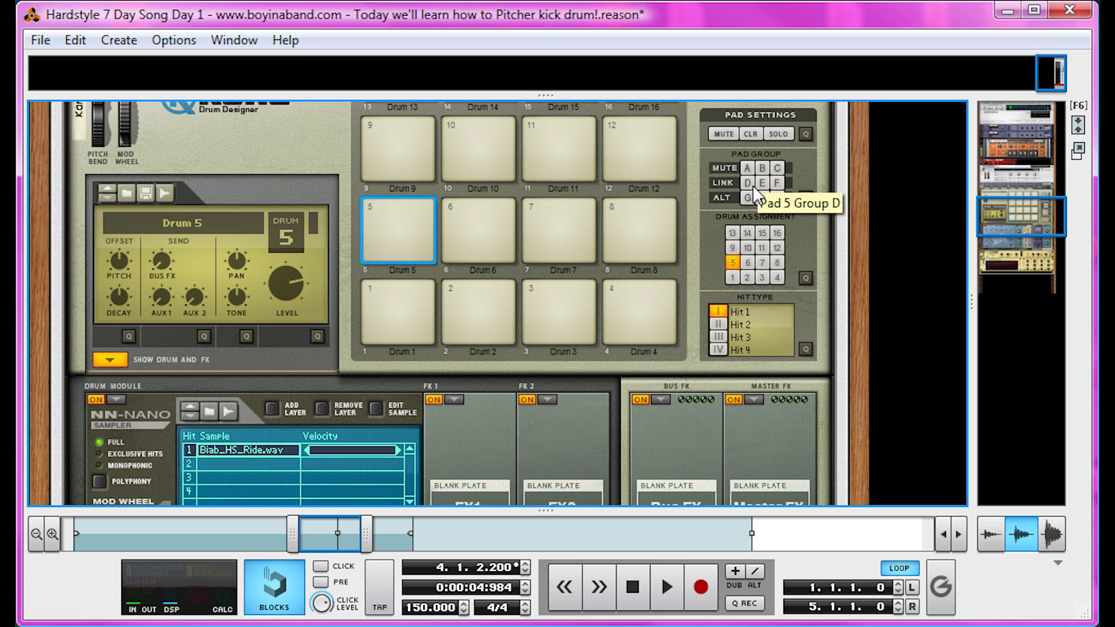
left_click(751, 185)
left_click(398, 294)
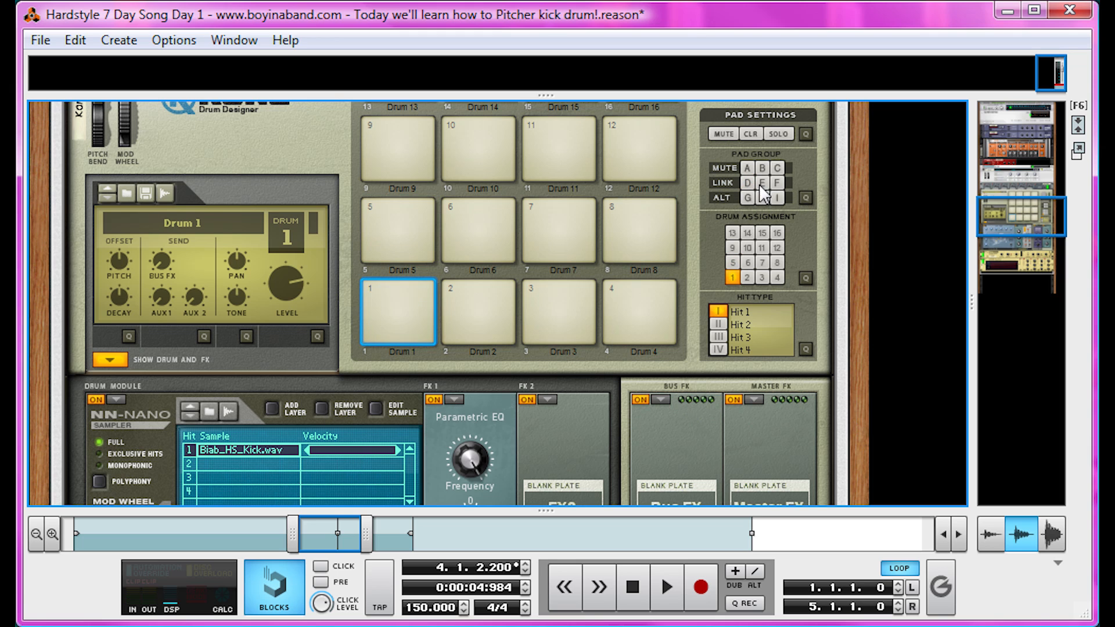
left_click(381, 299)
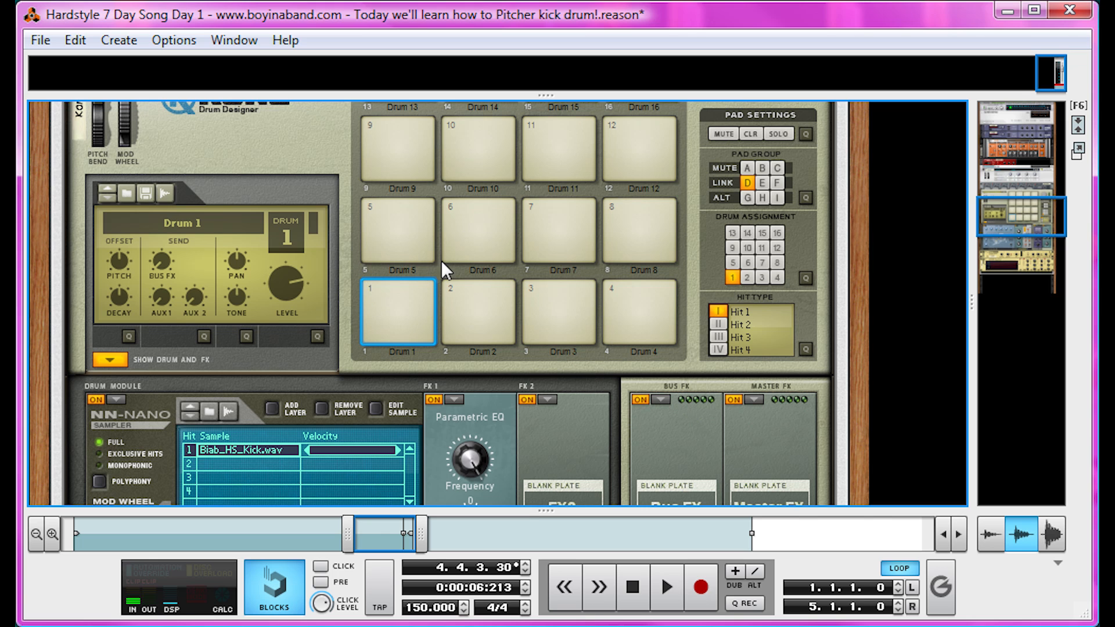
Play the loop and briefly solo channel 1 of the line mixer inside the Beat Combinator.
scroll(354, 256, "up", 8)
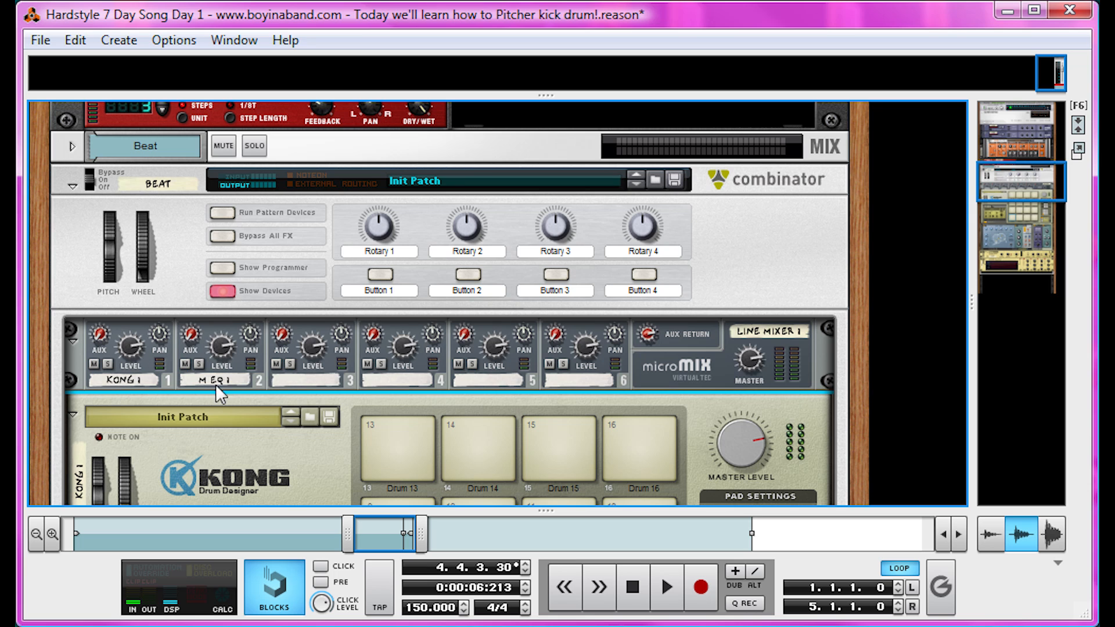
key("space")
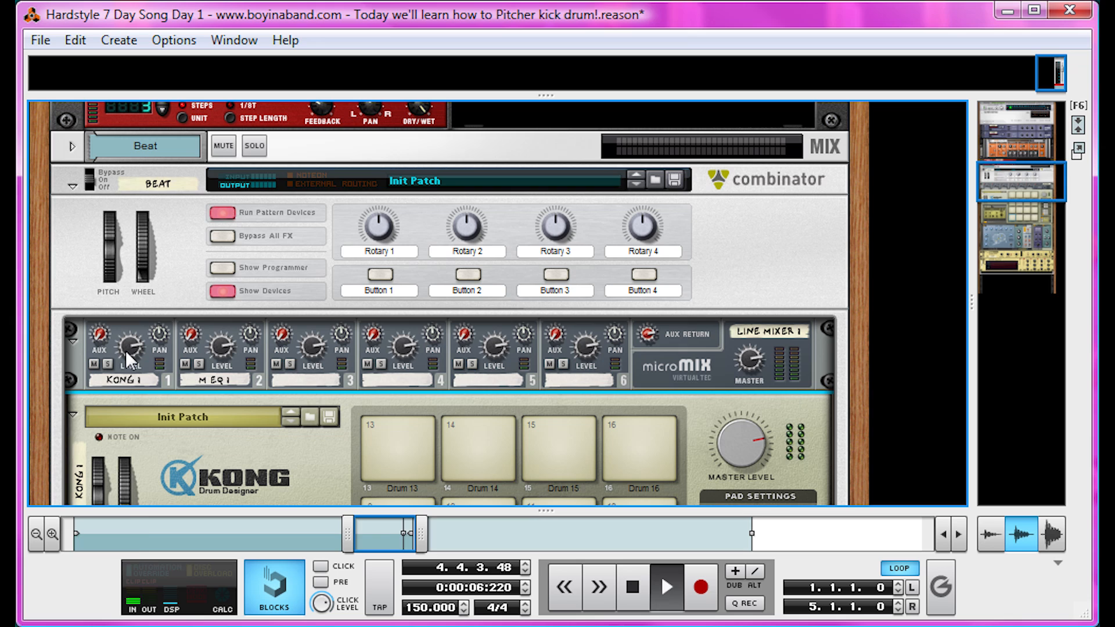
left_click(108, 364)
left_click(109, 365)
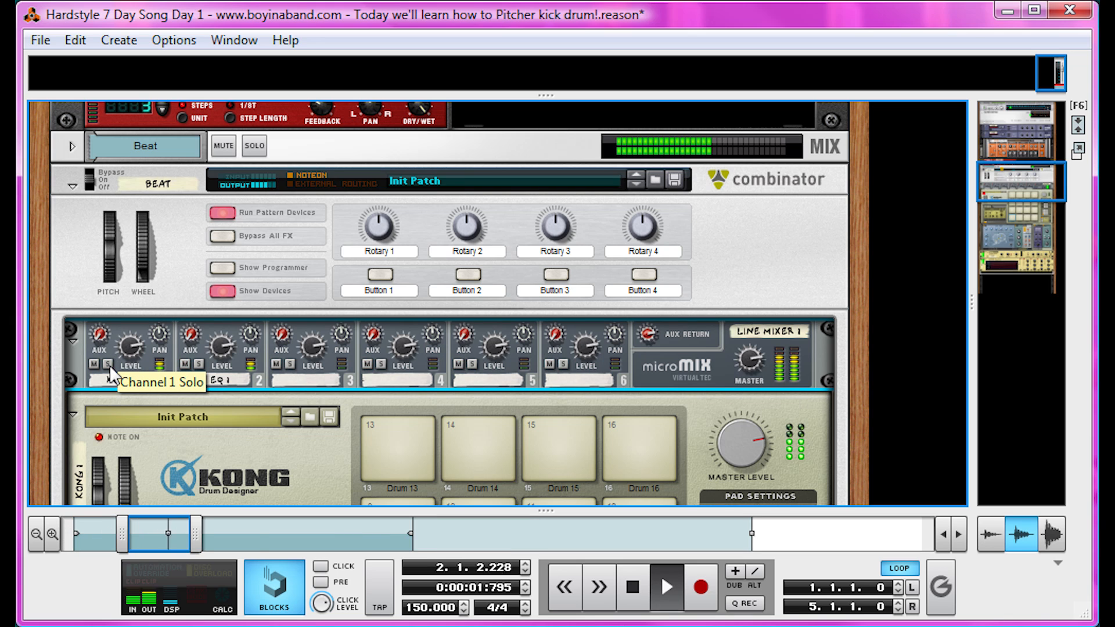
key("space")
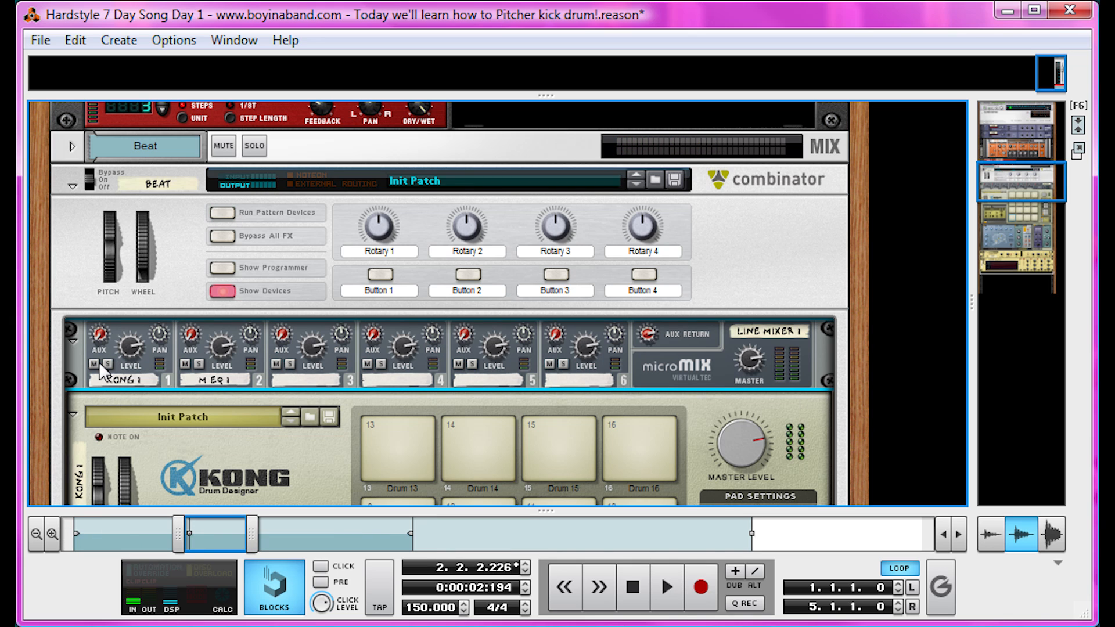
Create a mute automation lane for line mixer channel 1 and draw a two-bar clip starting at bar 3.
left_click(100, 365, "alt")
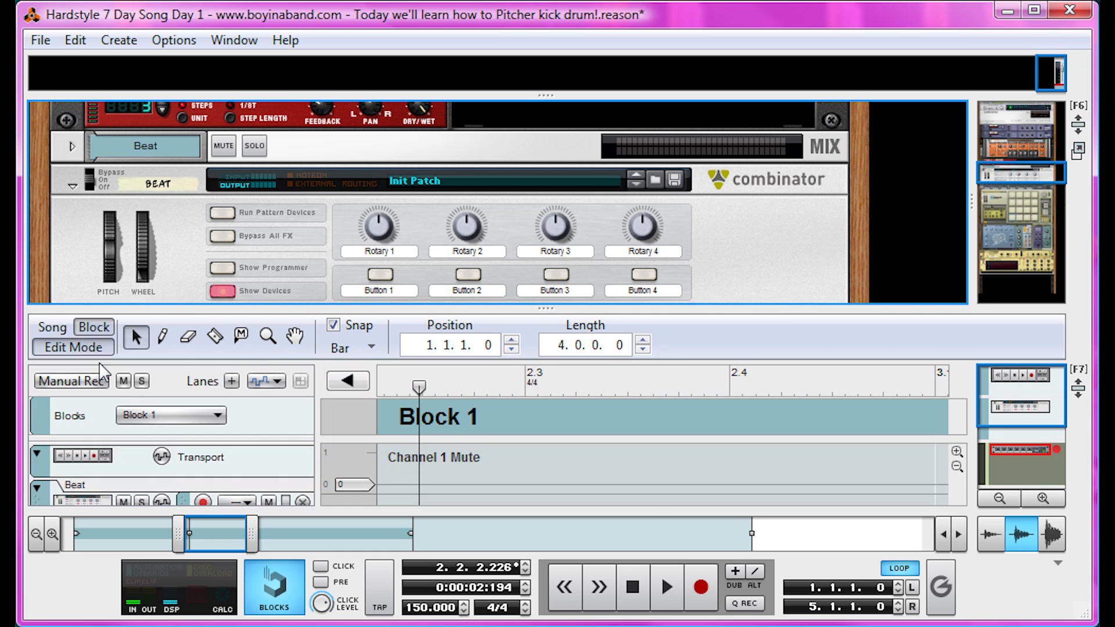
left_click_drag(435, 308, 435, 104)
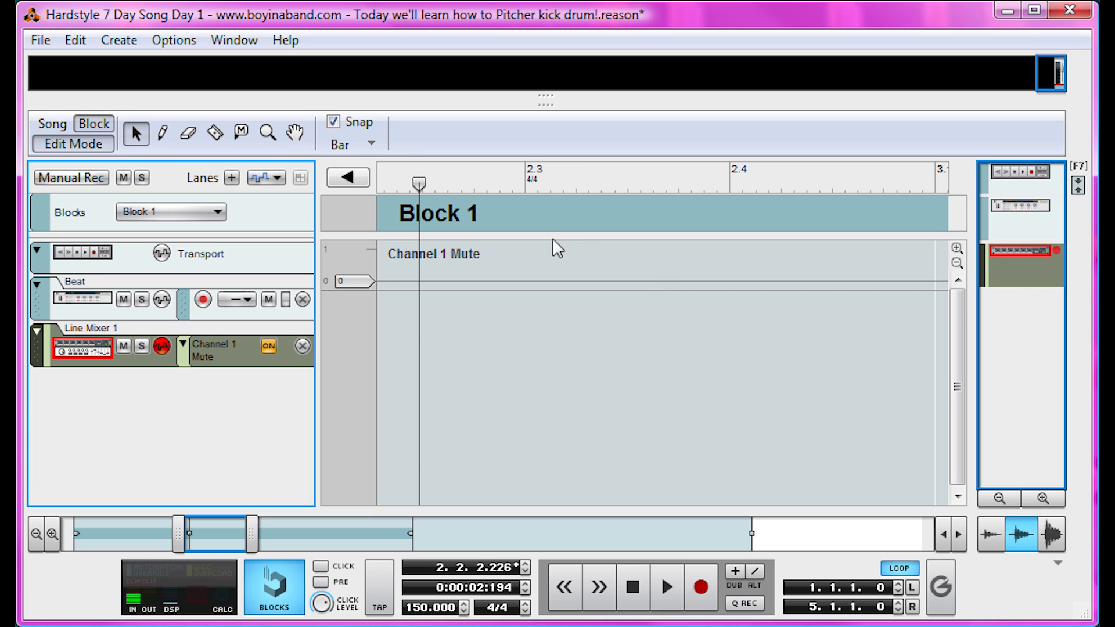
left_click_drag(247, 540, 148, 529)
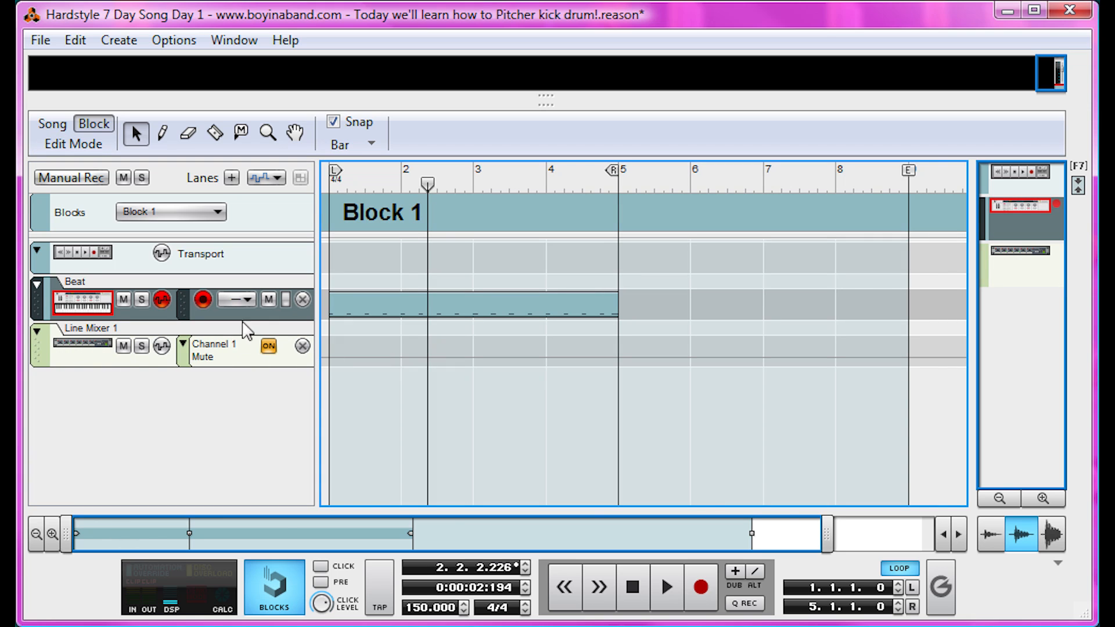
key("p")
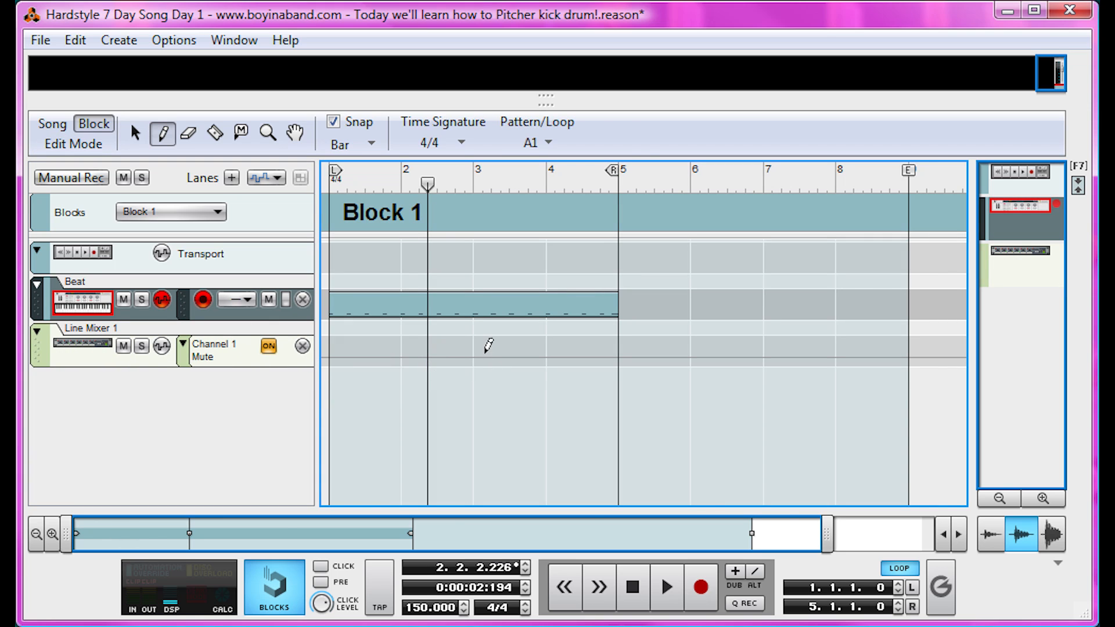
left_click_drag(488, 347, 580, 346)
key("q")
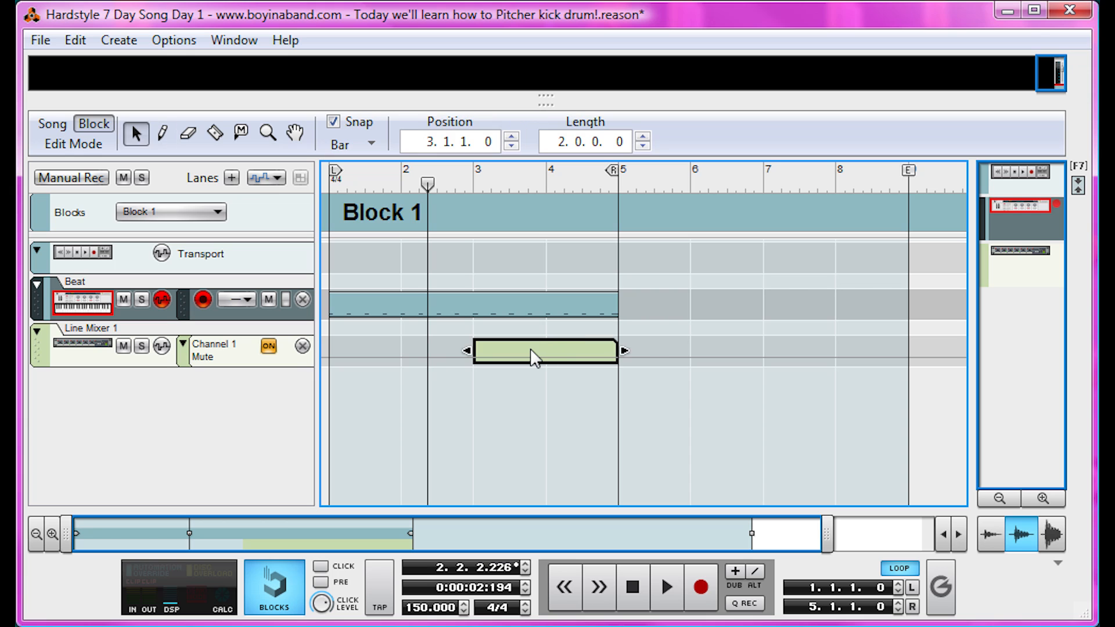
Set the Channel 1 Mute automation to on throughout the clip, and play the block from bar 1.
double_click(533, 356)
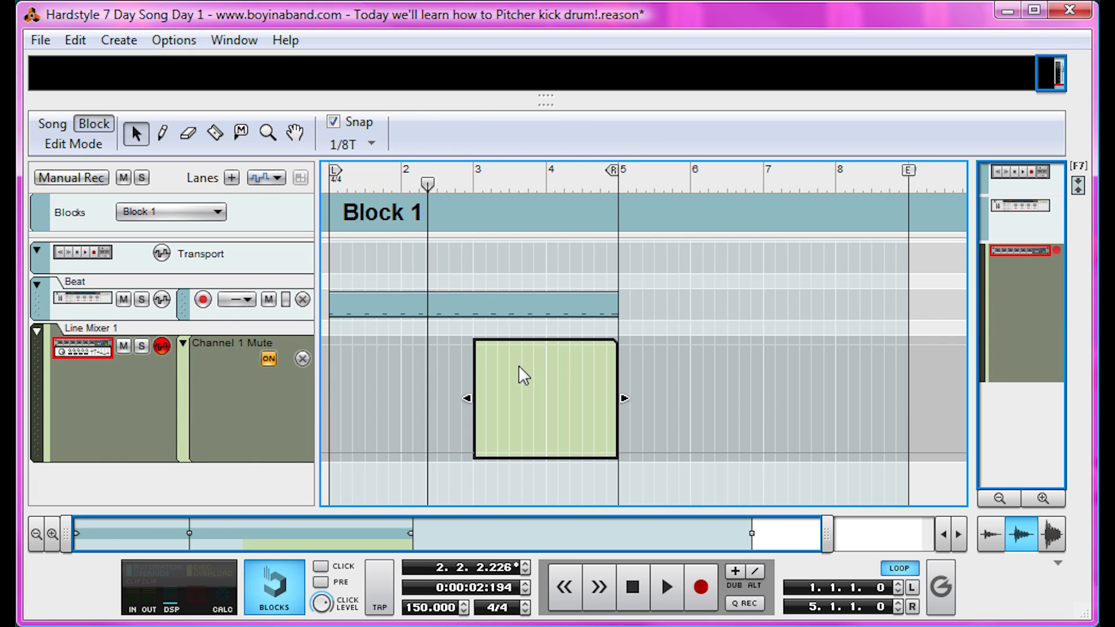
key("p")
left_click(512, 343)
key("q")
left_click(442, 383)
left_click(393, 297)
left_click(410, 262)
left_click_drag(429, 185, 306, 191)
key("space")
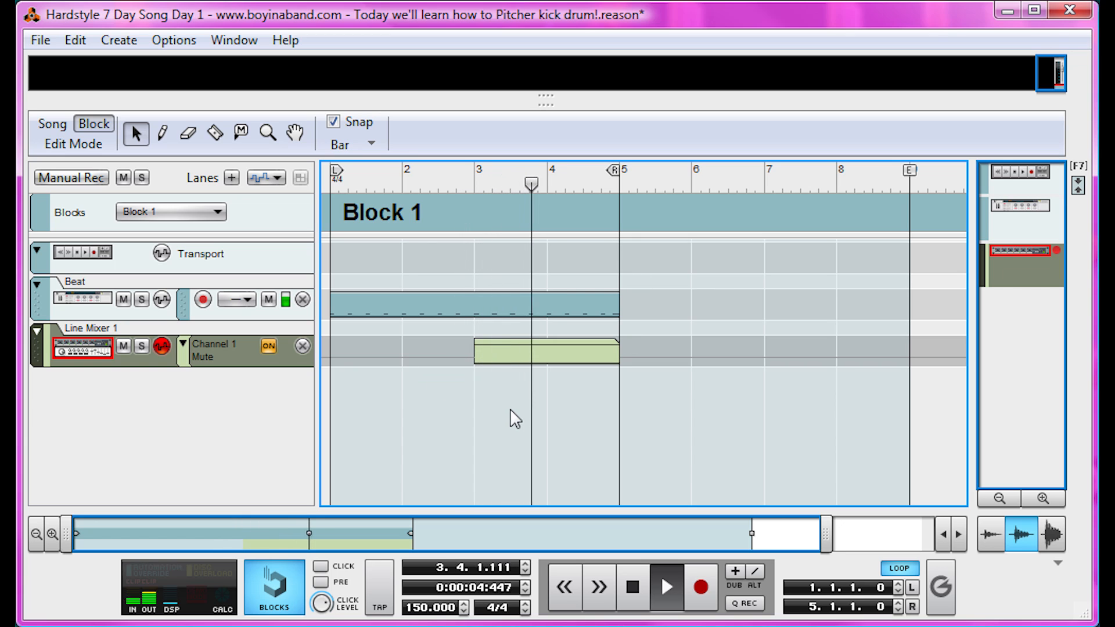
Paste a copy of the two-bar mute clip at bar 1 and delete the original at bar 3.
left_click(488, 358)
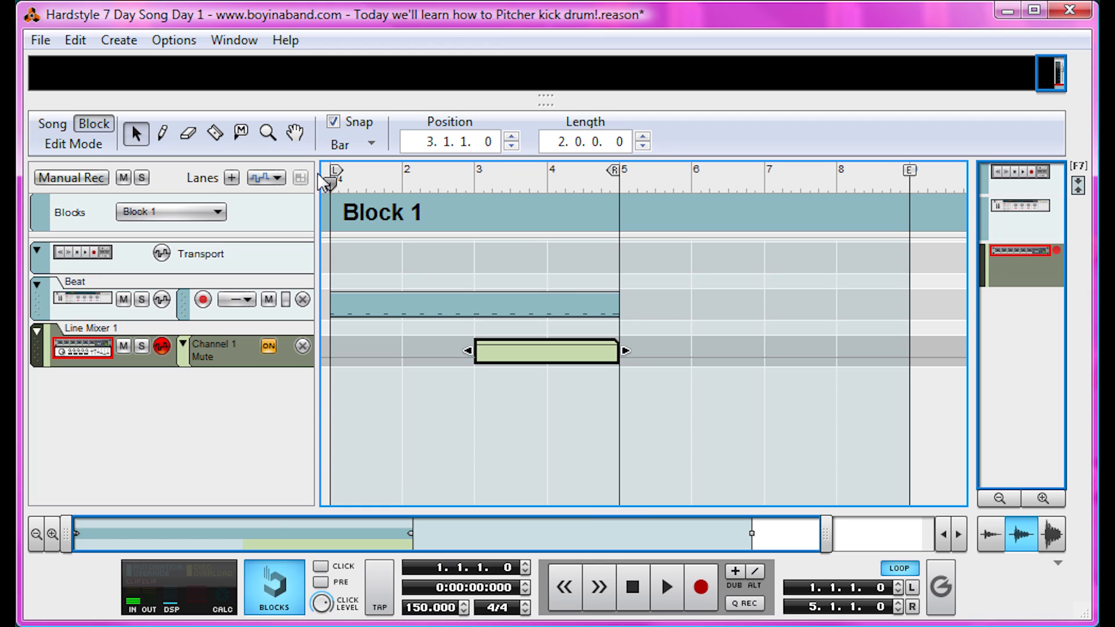
key("ctrl+v")
left_click(549, 340)
key("Delete")
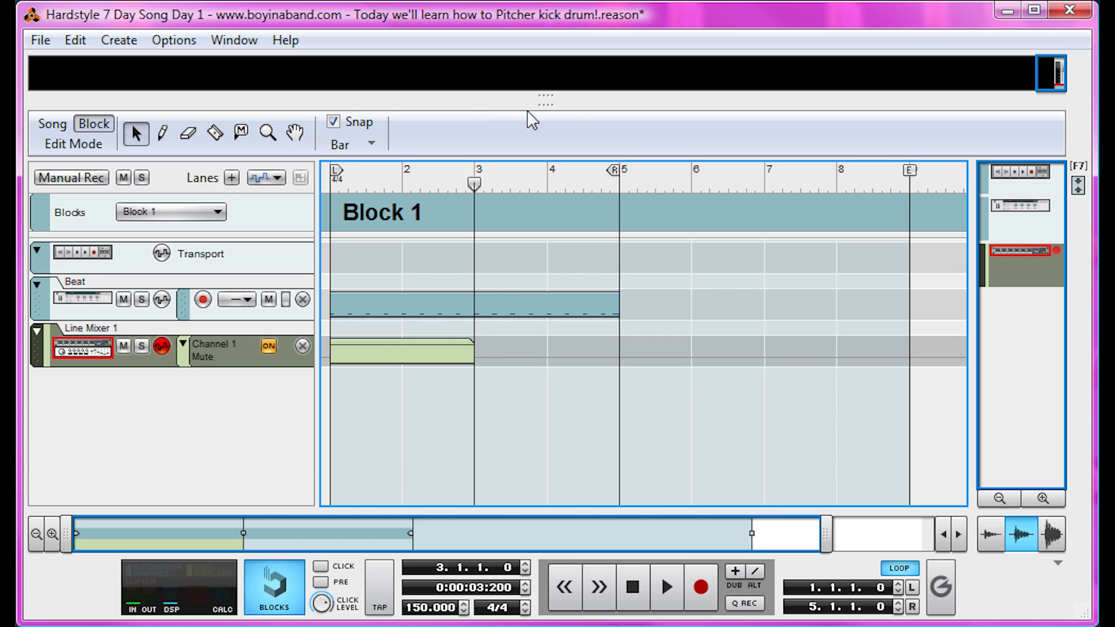
Create a new Combinator below the Beat Combinator in the rack and name it "Dat Clap".
key("F6")
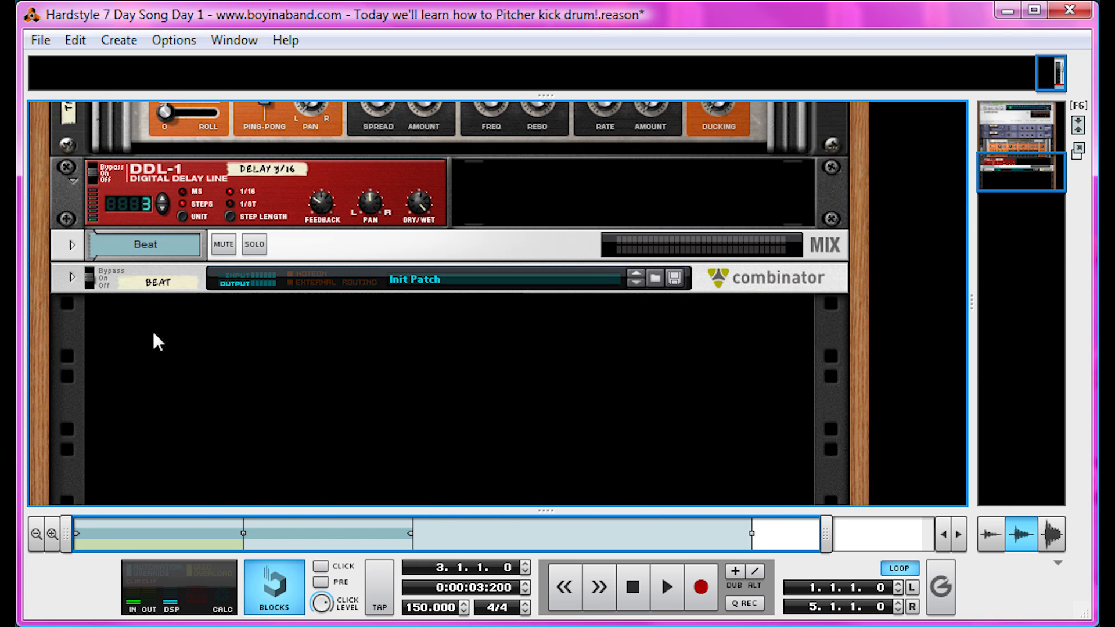
right_click(155, 338)
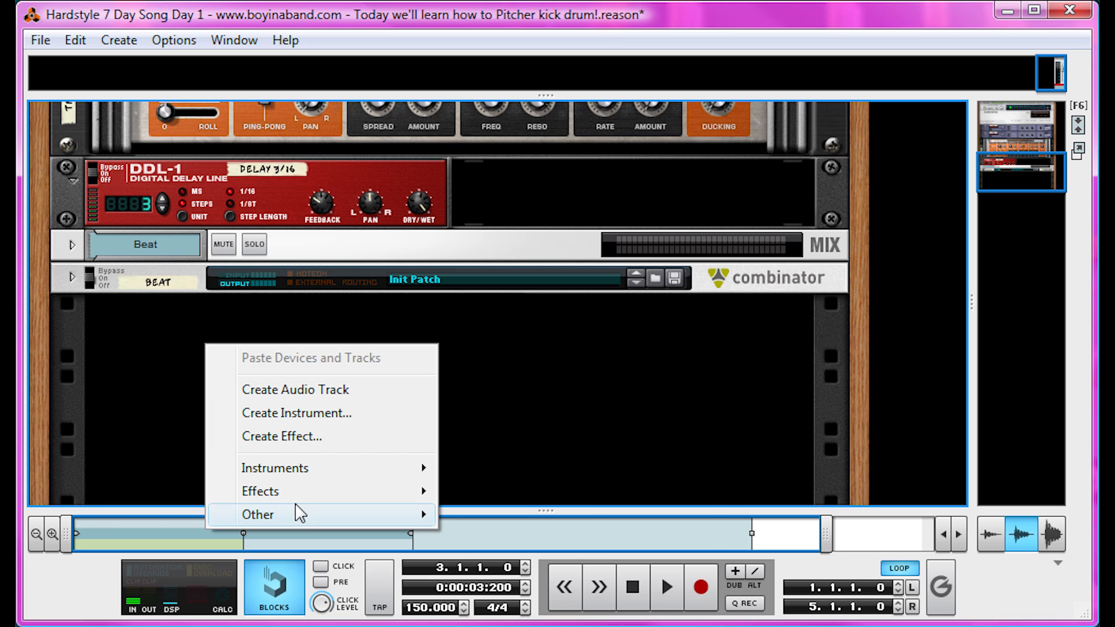
mouse_move(306, 516)
left_click(493, 517)
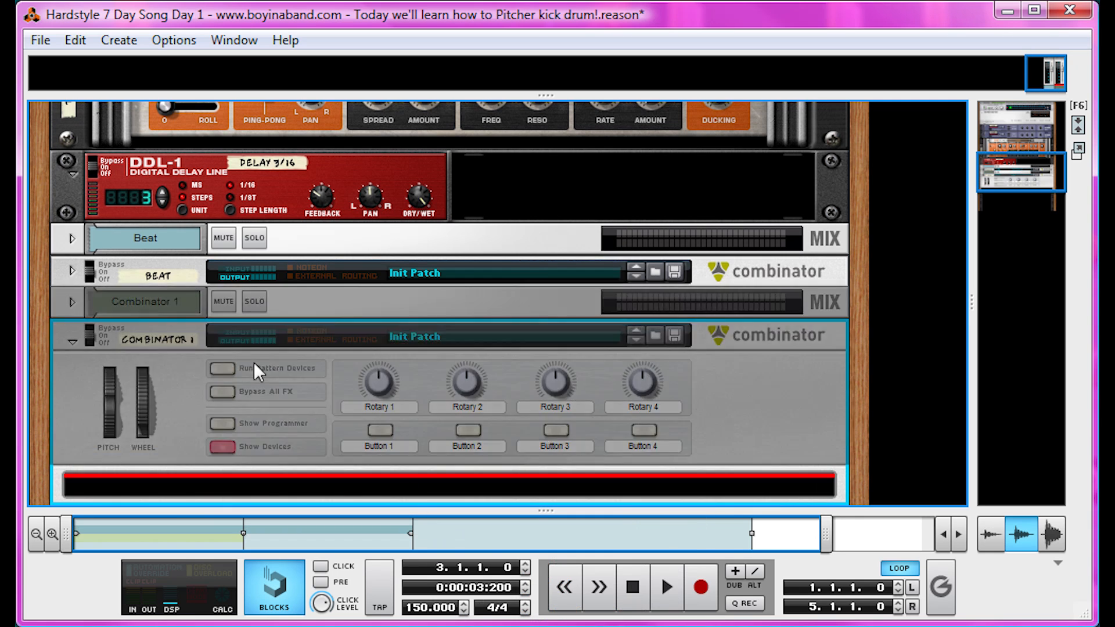
left_click(146, 338)
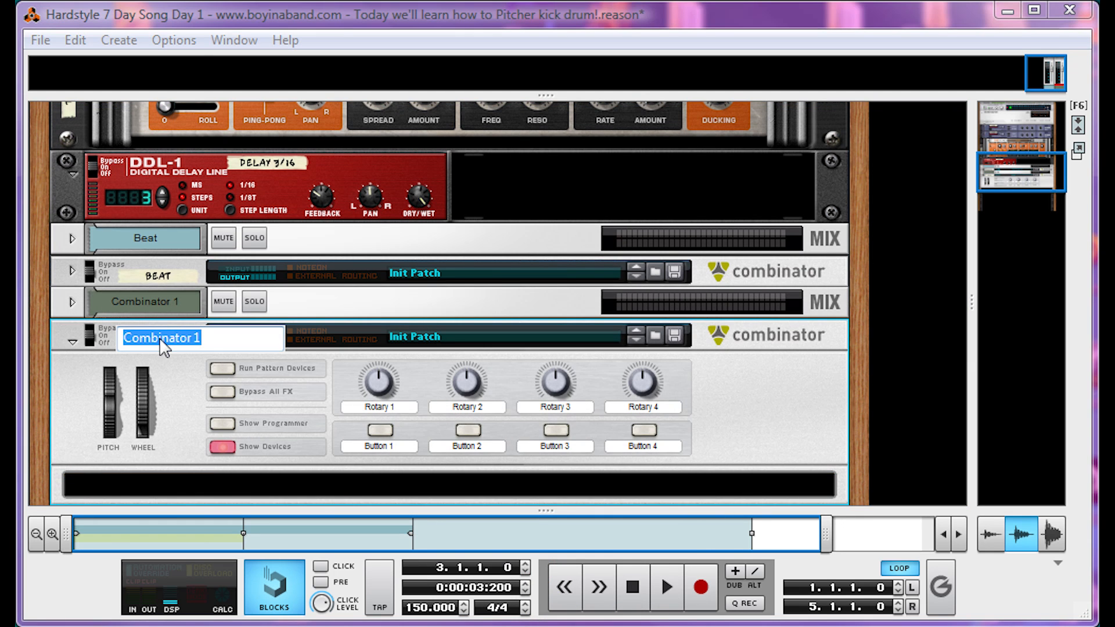
type("Dat Clap")
key("Return")
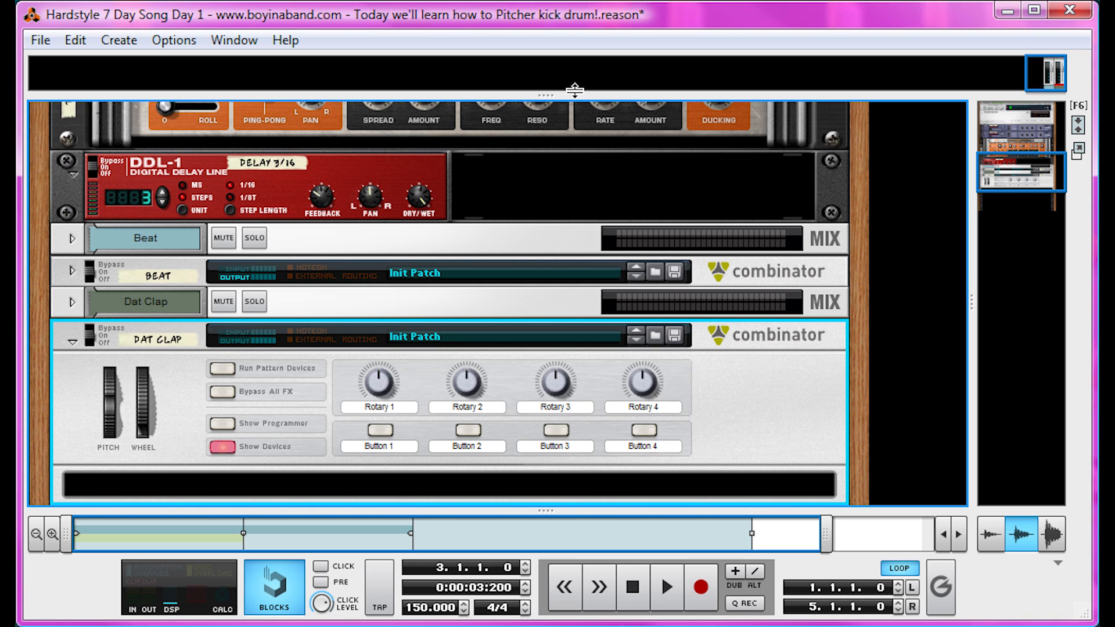
Examine the Beat and Dat Clap channels in the main mixer.
left_click_drag(574, 90, 544, 357)
scroll(650, 224, "down", 5)
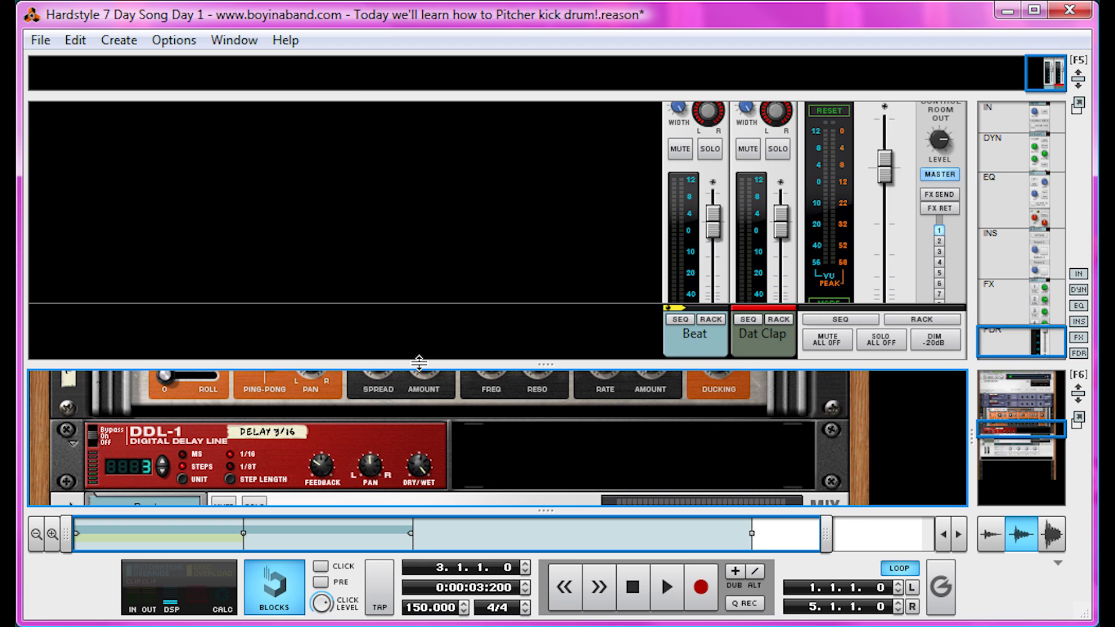
left_click_drag(418, 363, 419, 95)
Add a Redrum drum computer inside the Dat Clap Combinator and initialize its patch.
scroll(342, 361, "down", 3)
right_click(342, 361)
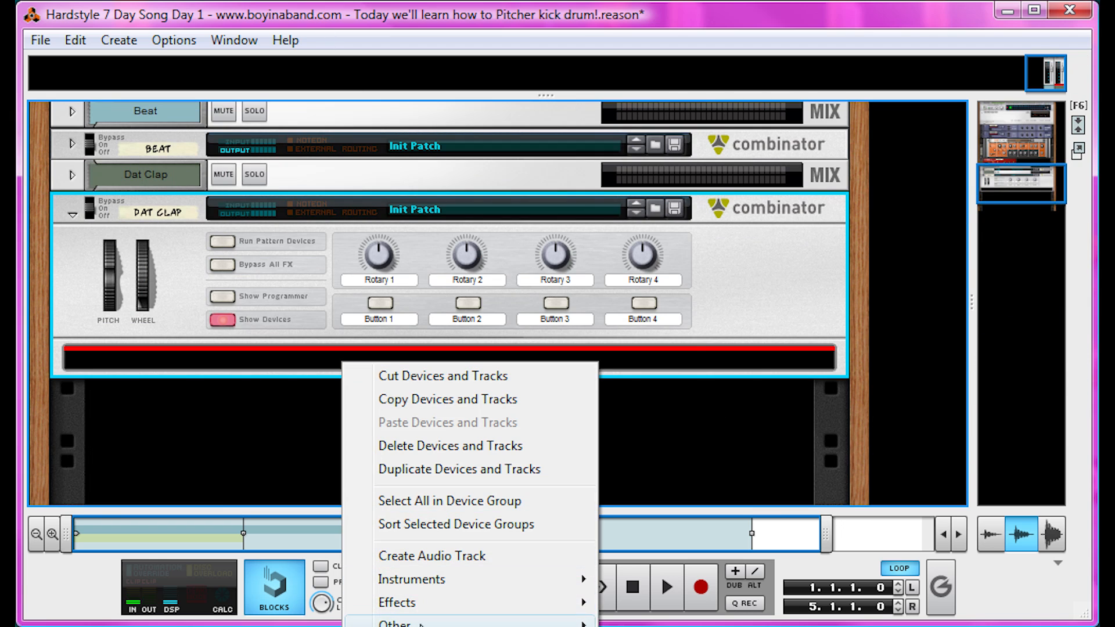
mouse_move(584, 580)
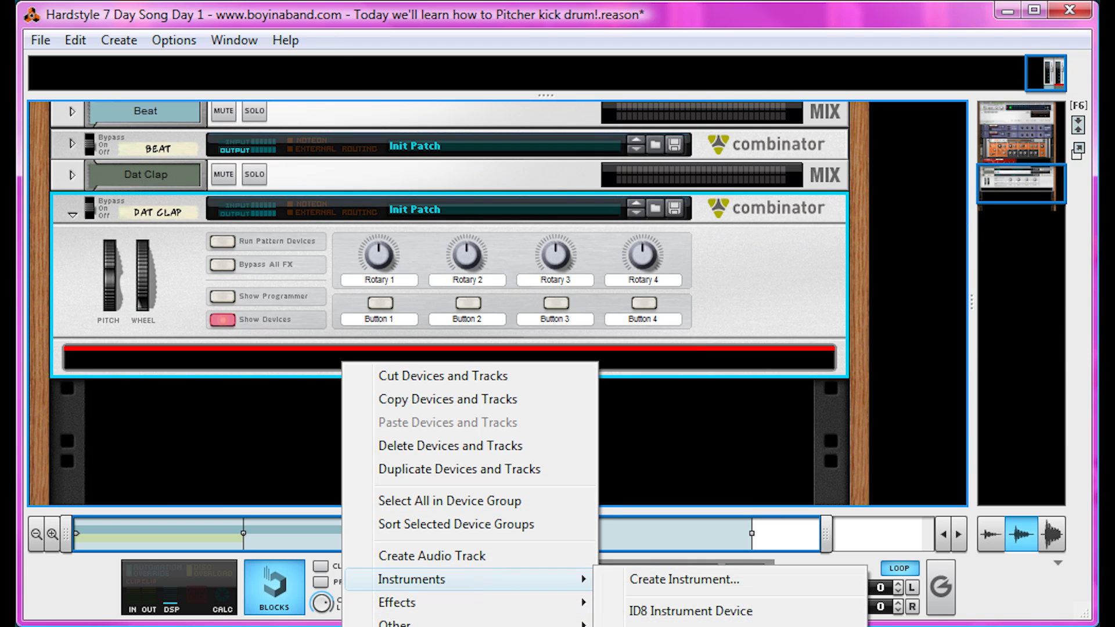
left_click(668, 626)
left_click(88, 368)
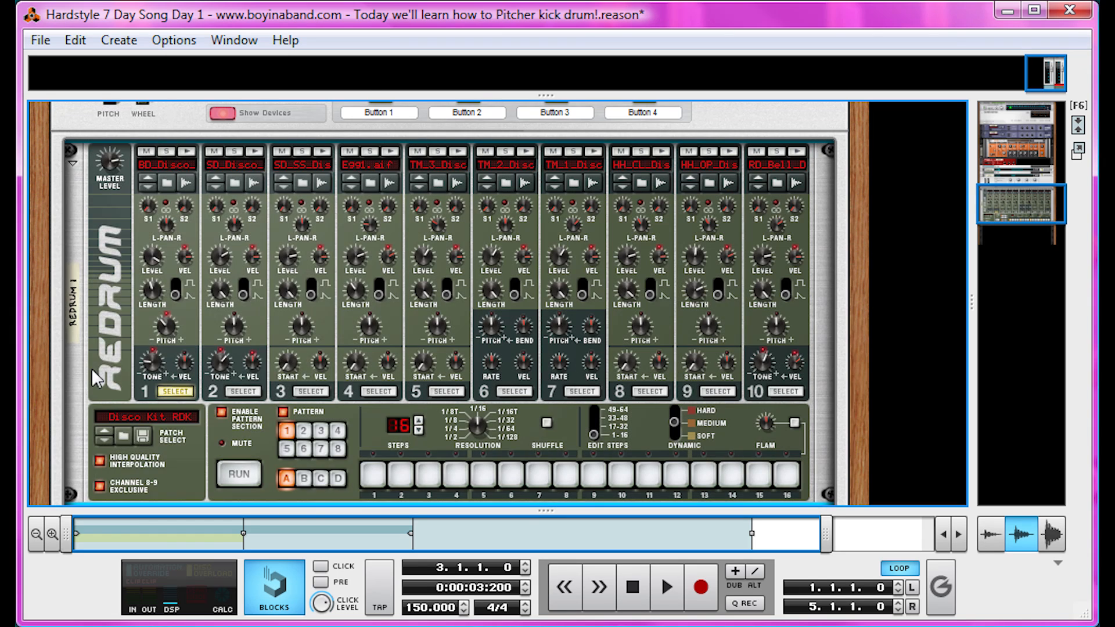
right_click(117, 372)
left_click(261, 563)
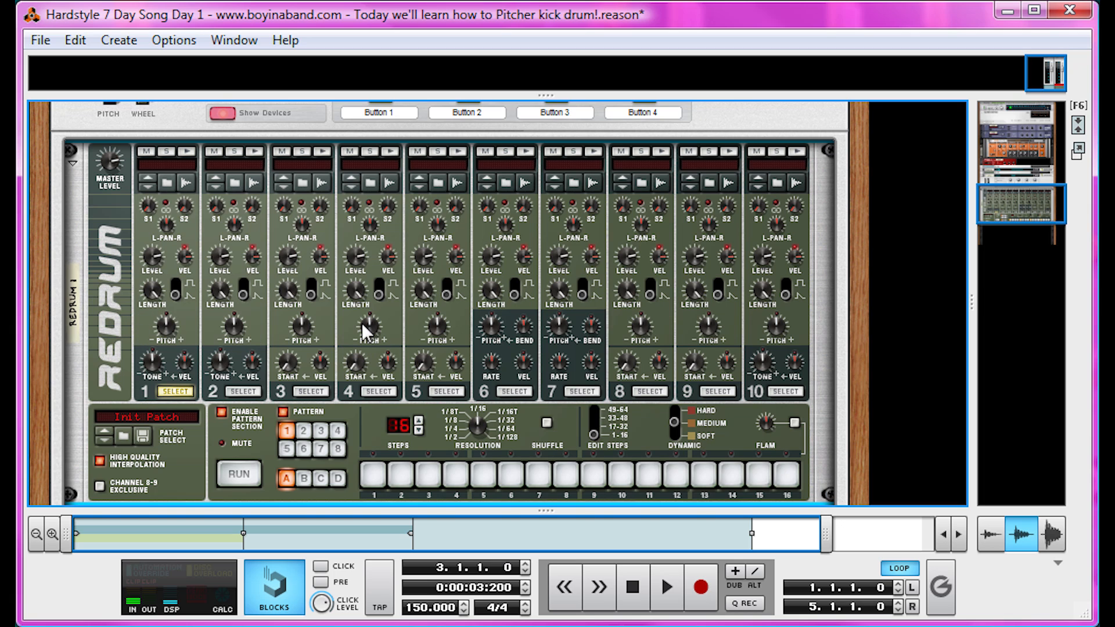
Load Biab_HS_Clap.wav into Redrum channel 1 and Biab_HS_Snare.wav into channel 2.
left_click(186, 184)
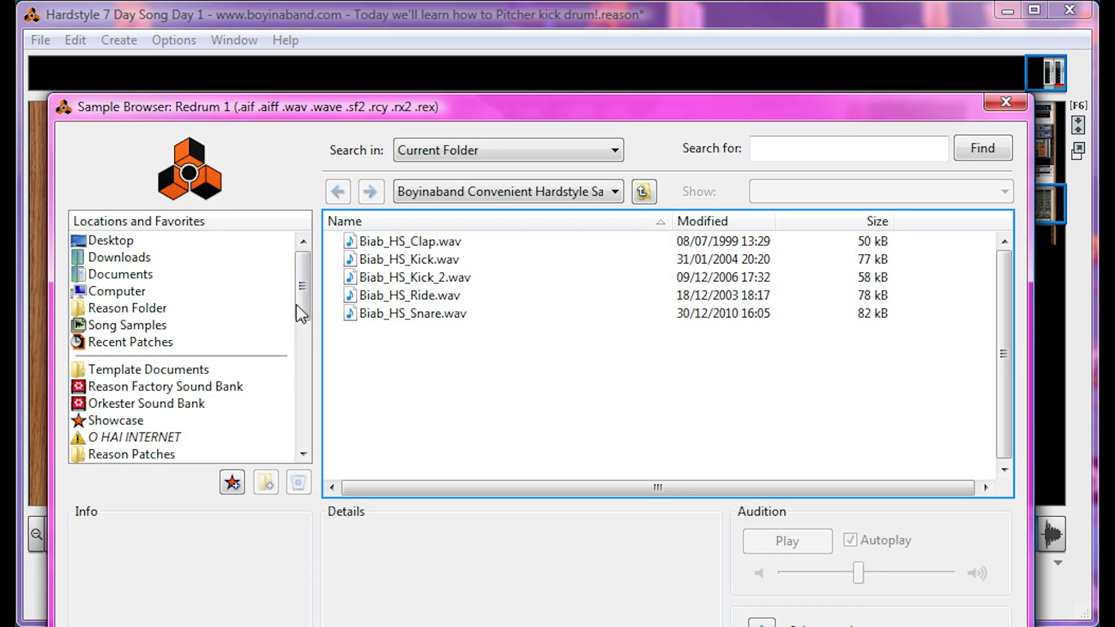
left_click(411, 241)
double_click(410, 244)
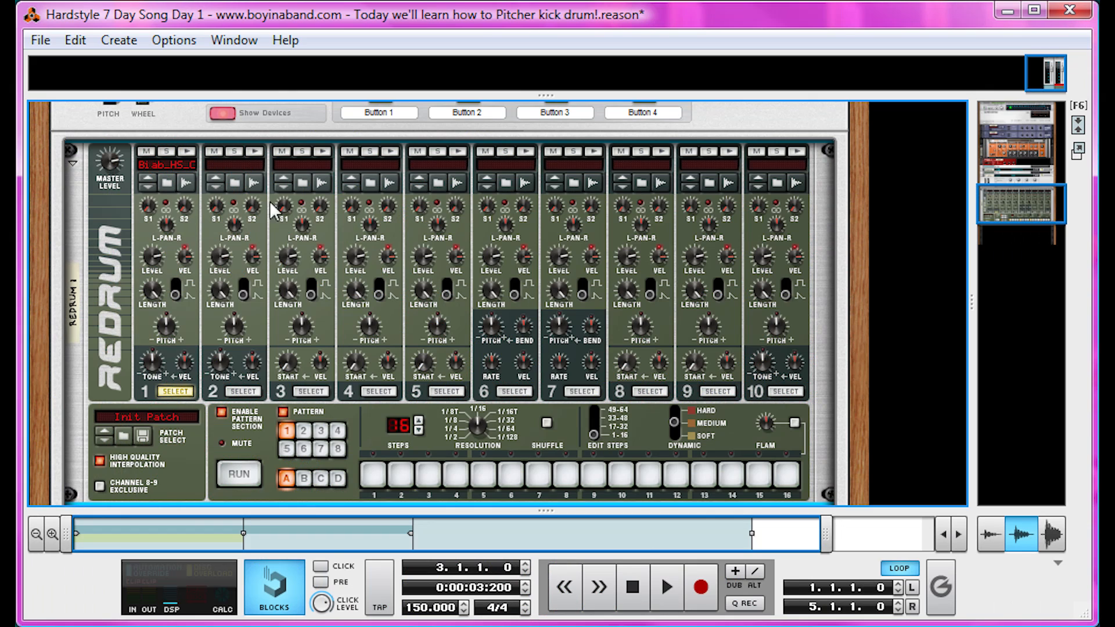
left_click(249, 192)
left_click(434, 320)
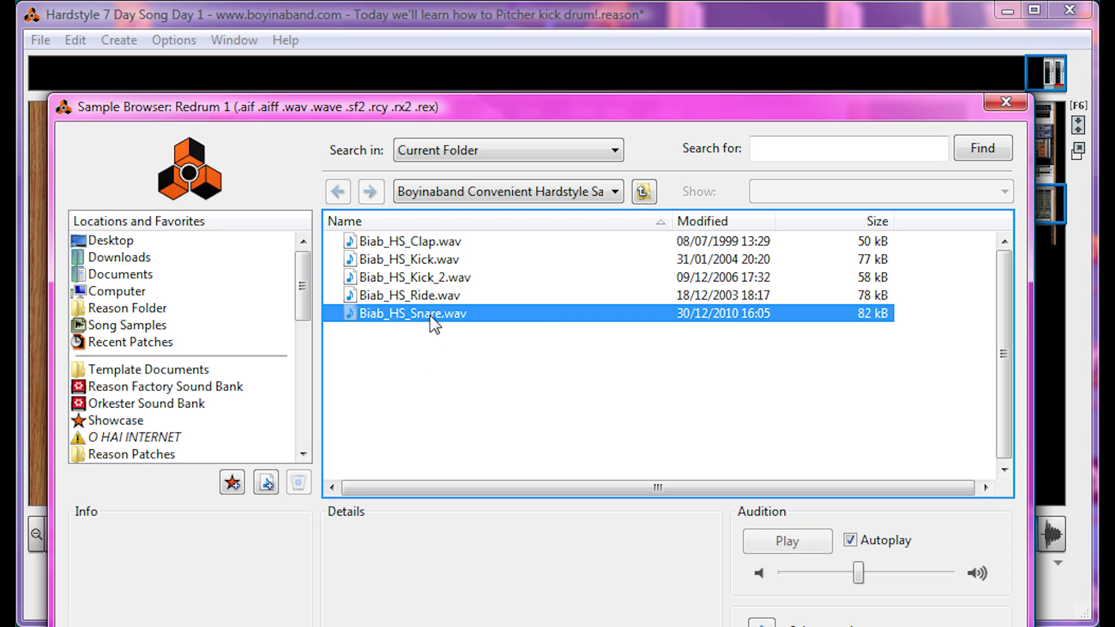
double_click(434, 320)
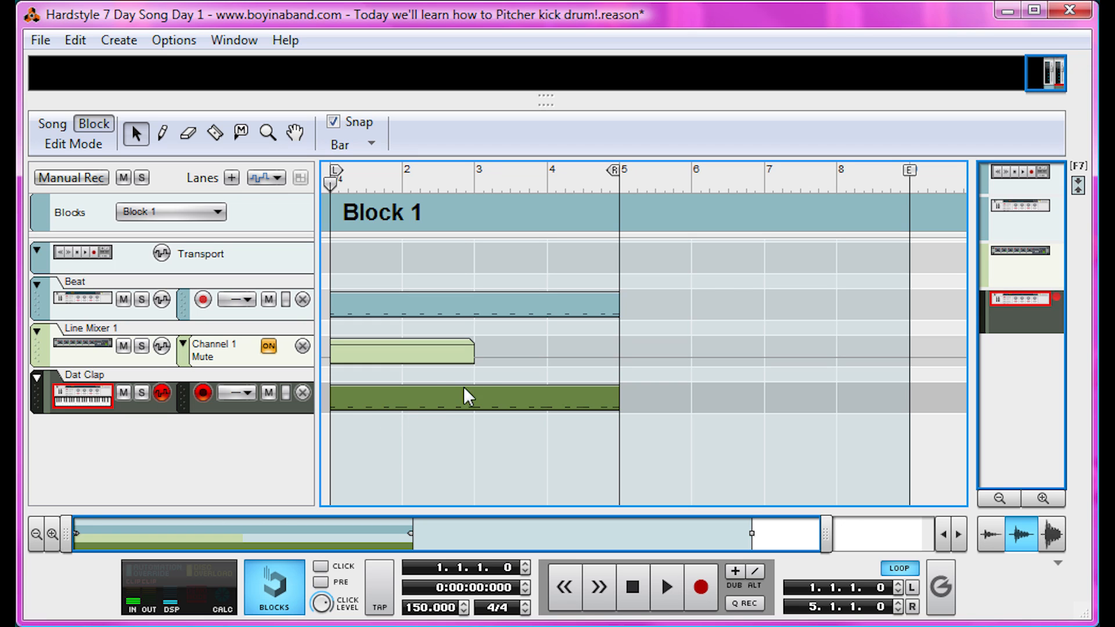
Open the Dat Clap clip's notes and play the block to hear the clap pattern.
double_click(419, 396)
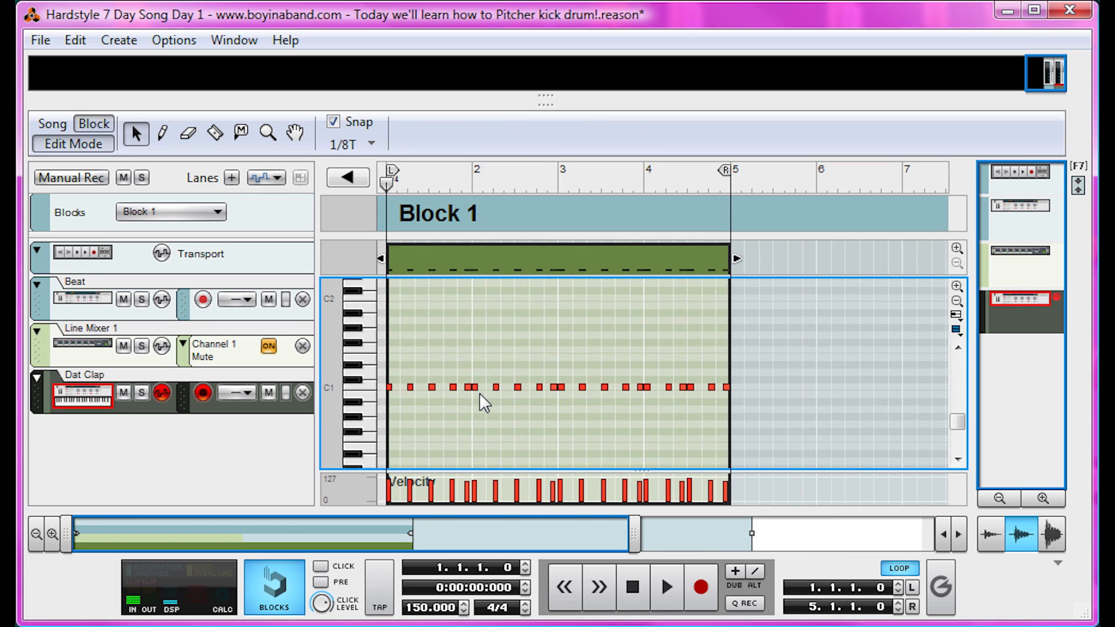
key("space")
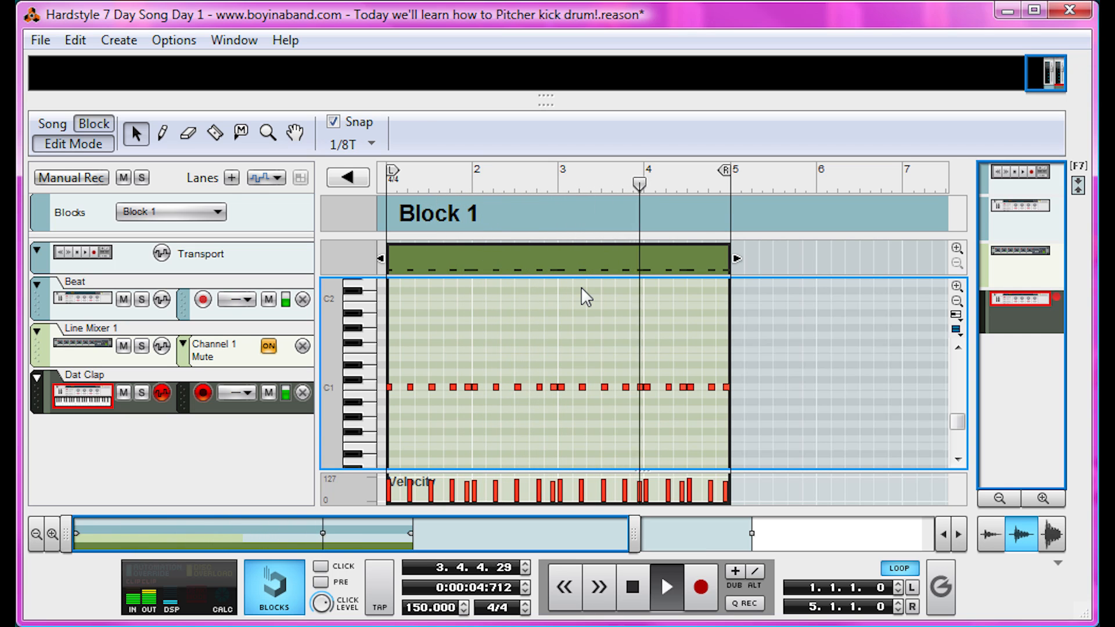
key("space")
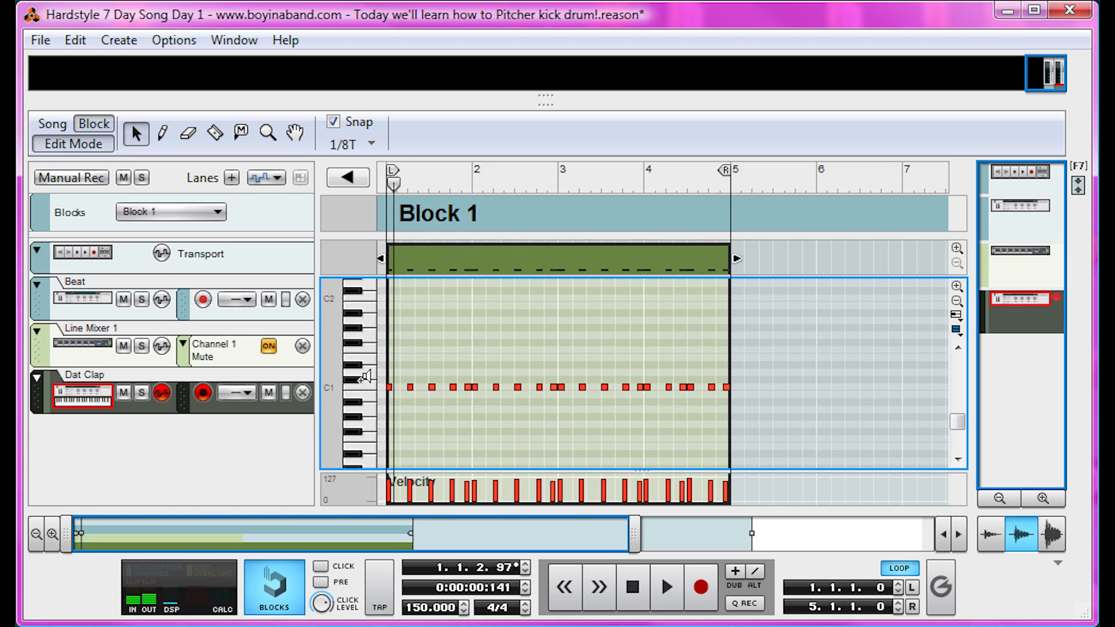
Add a second note lane to the Dat Clap track, draw a four-bar clip from bar 1 on it and open the clip.
left_click(72, 145)
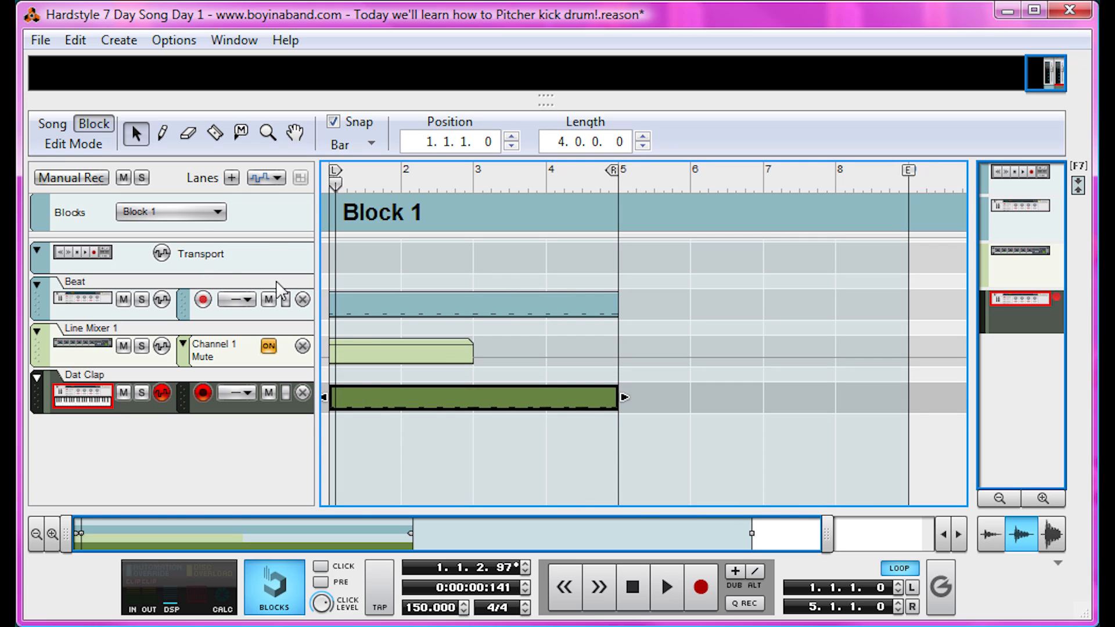
left_click(230, 179)
key("w")
mouse_move(342, 398)
left_mouse_down()
mouse_move(630, 395)
mouse_move(591, 395)
left_mouse_up()
key("q")
double_click(585, 405)
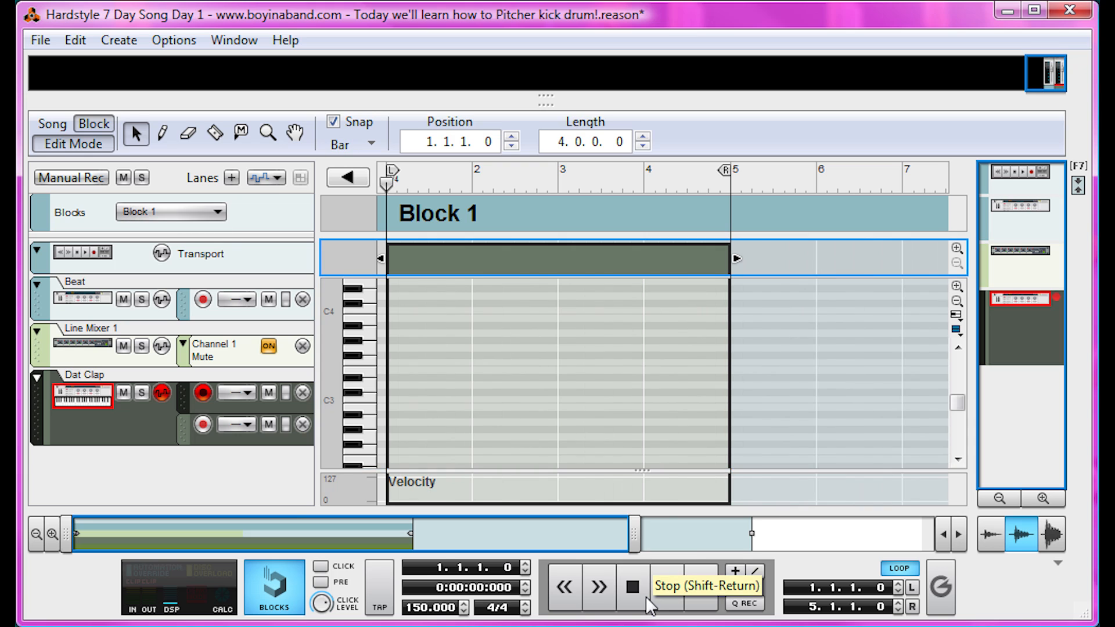
Paste the clap notes into the new clip and transpose them up a semitone to C#1 for the snare.
key("ctrl+v")
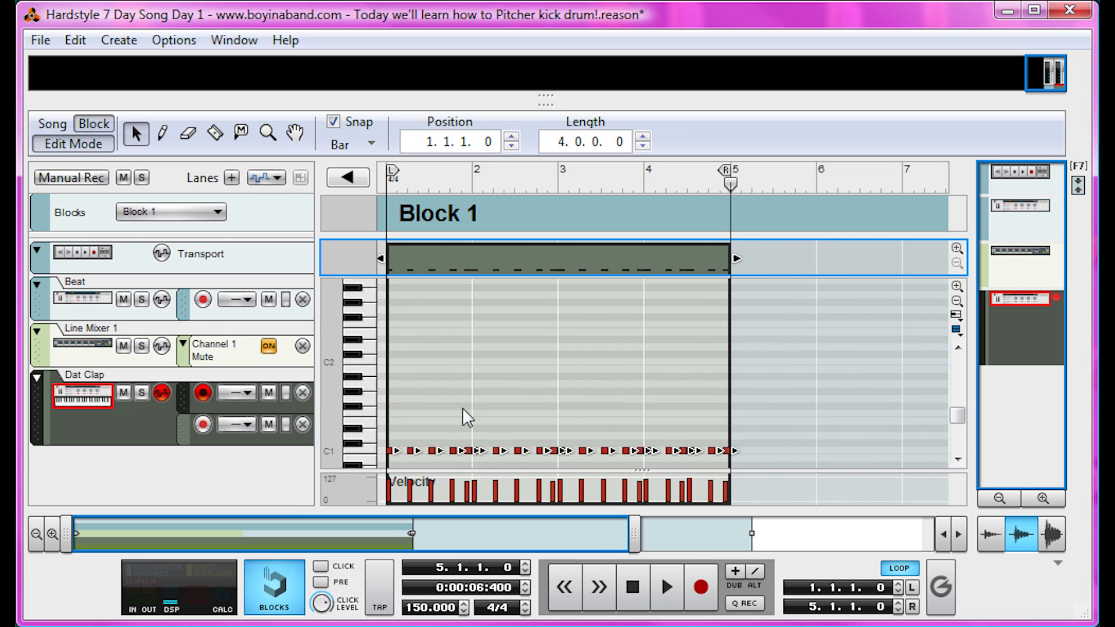
scroll(462, 416, "down", 5)
left_click(719, 138)
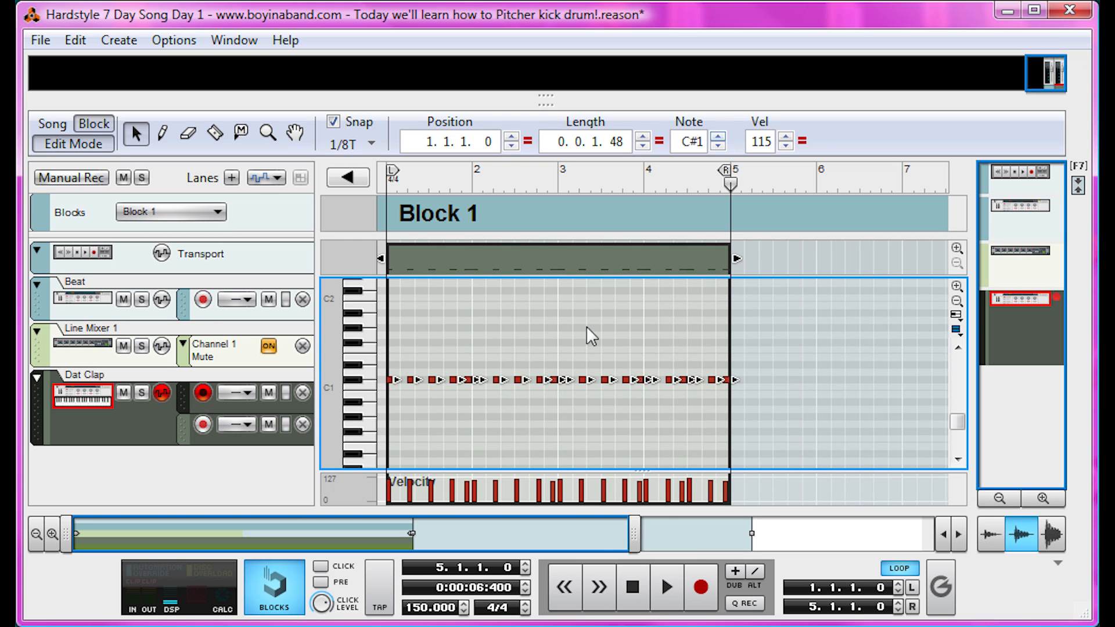
left_click(366, 379)
left_click(460, 329)
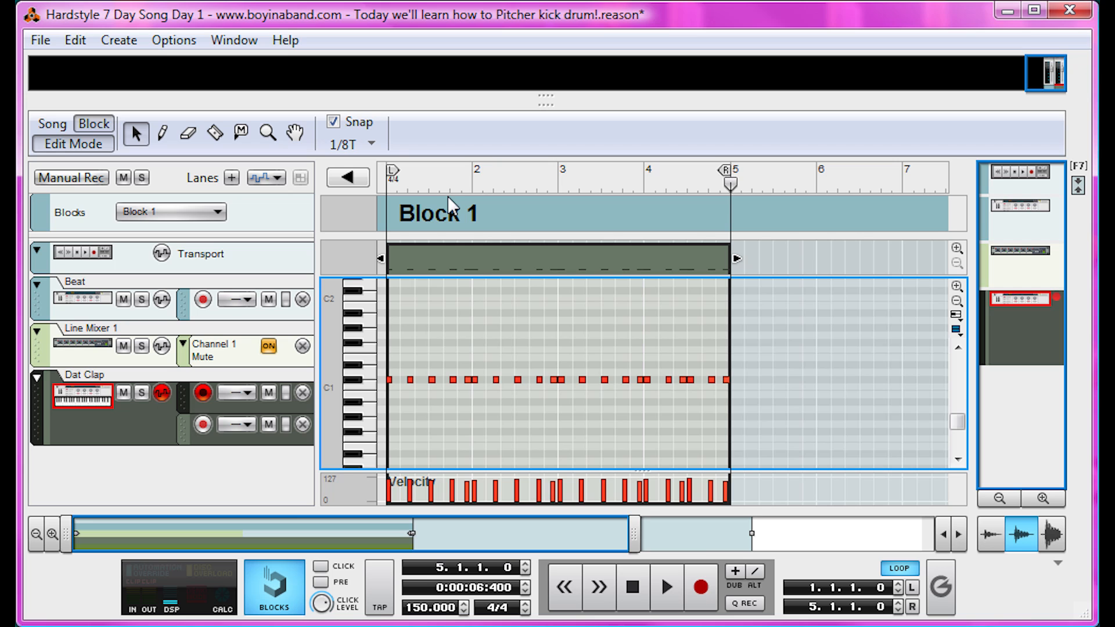
Play the block to hear the layered clap and snare together with the beat.
left_click_drag(463, 185, 55, 177)
key("space")
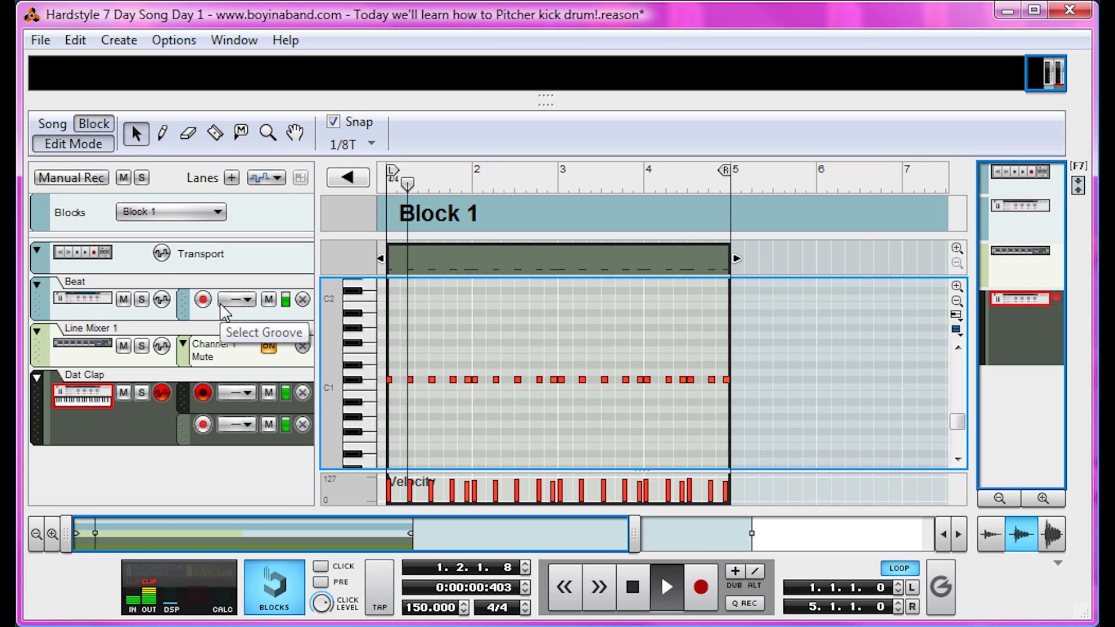
key("space")
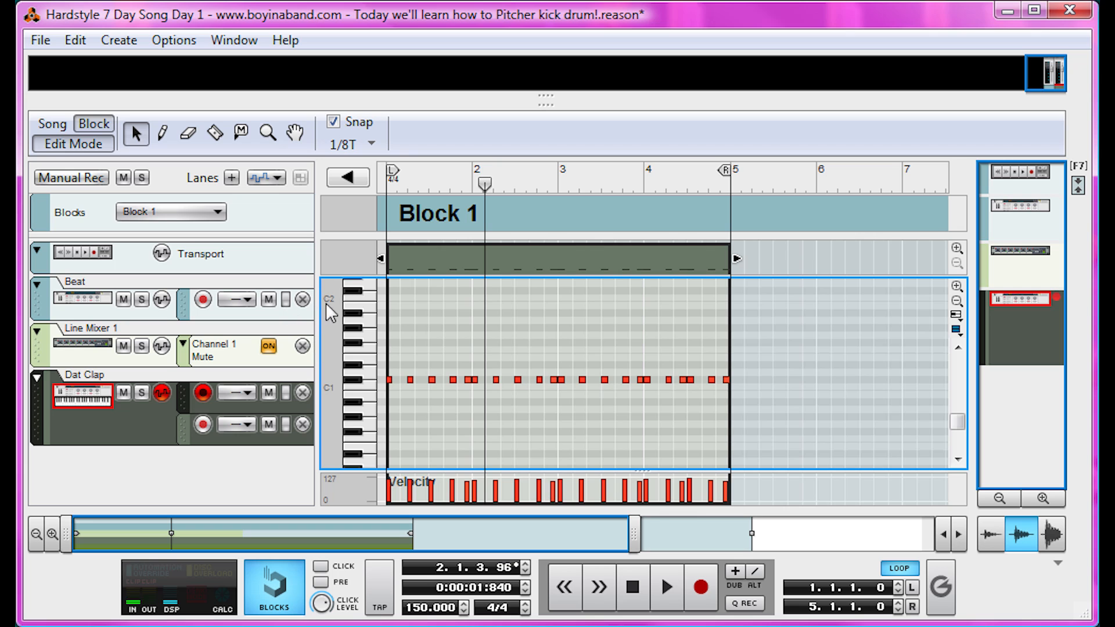
left_click(632, 587)
key("space")
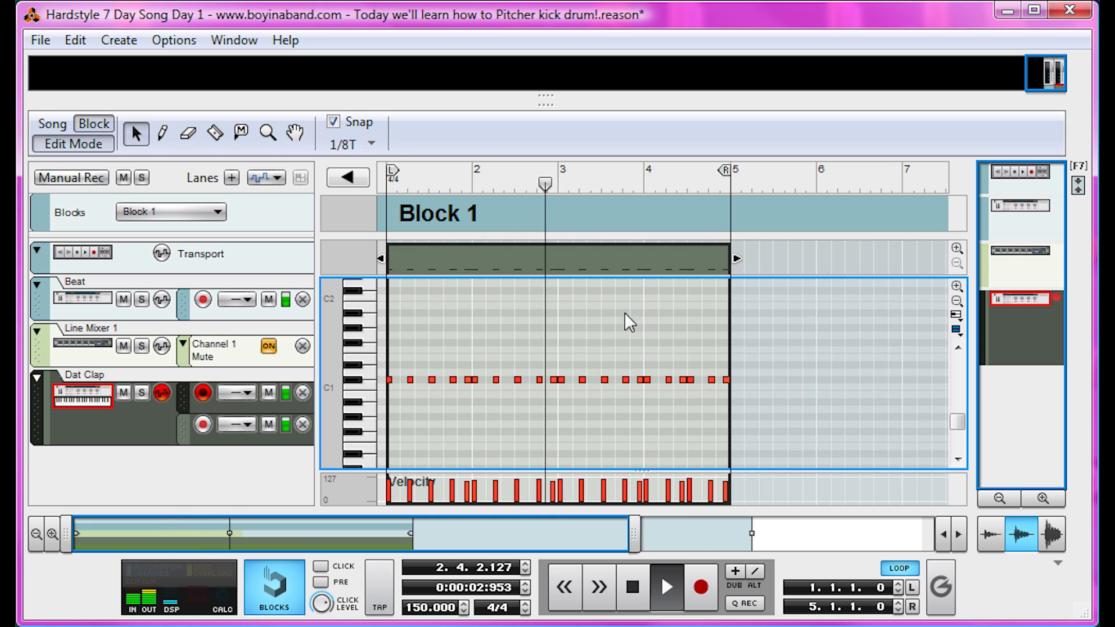
key("space")
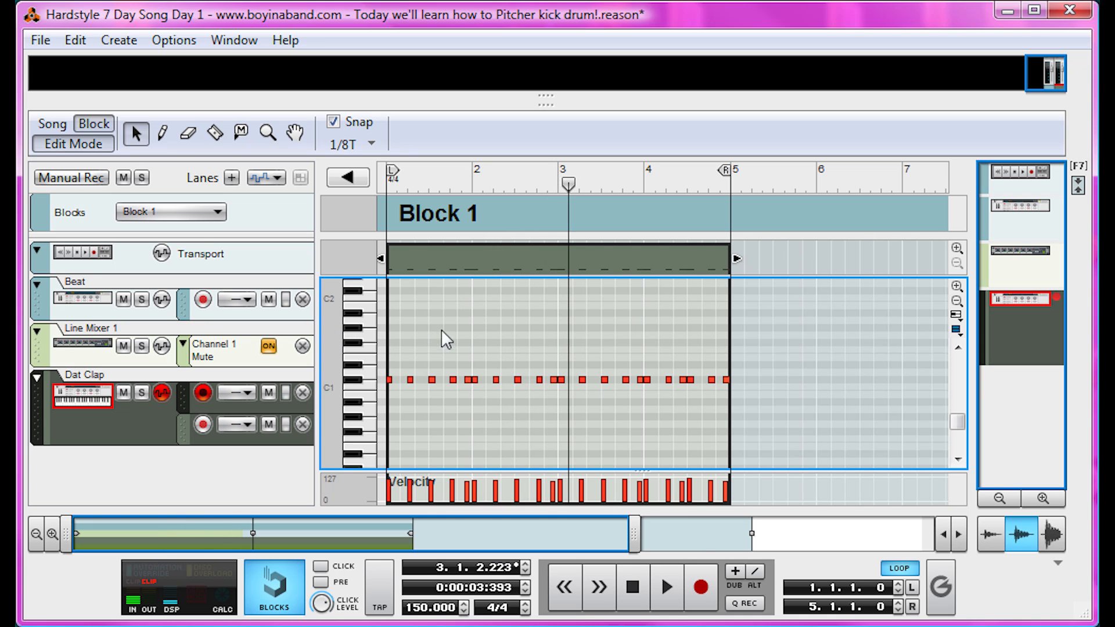